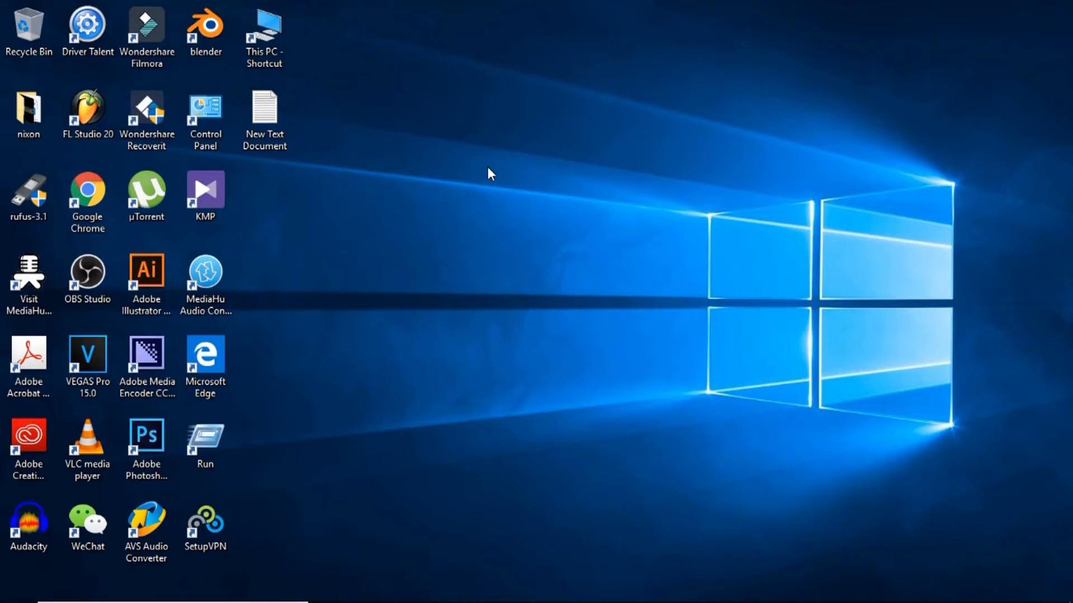
Launch Wondershare Filmora and create a 16:9 (Widescreen) project in Full Feature Mode
click(155, 42)
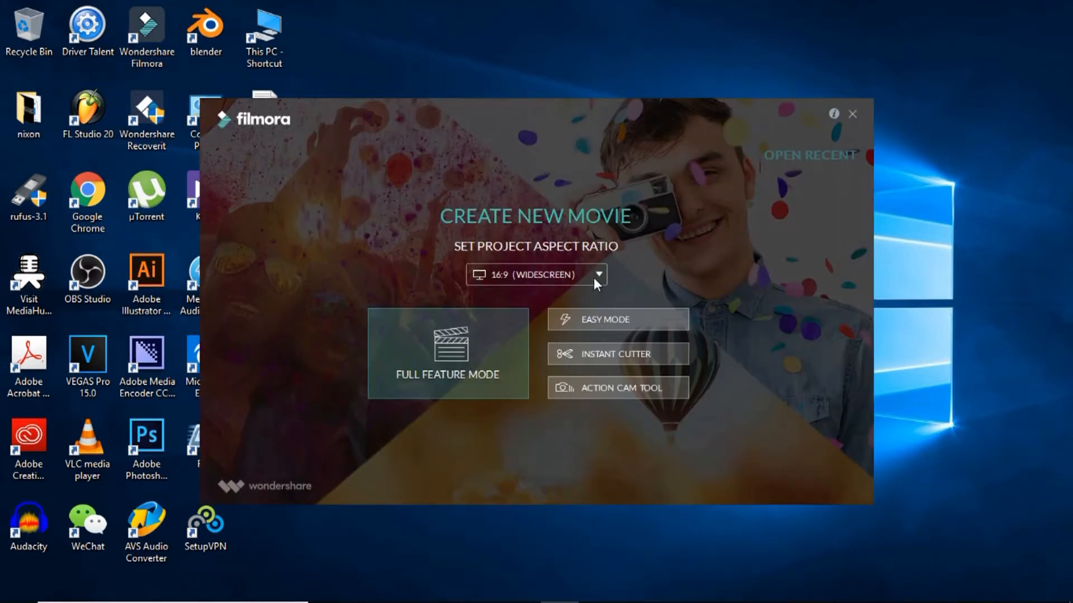
click(595, 279)
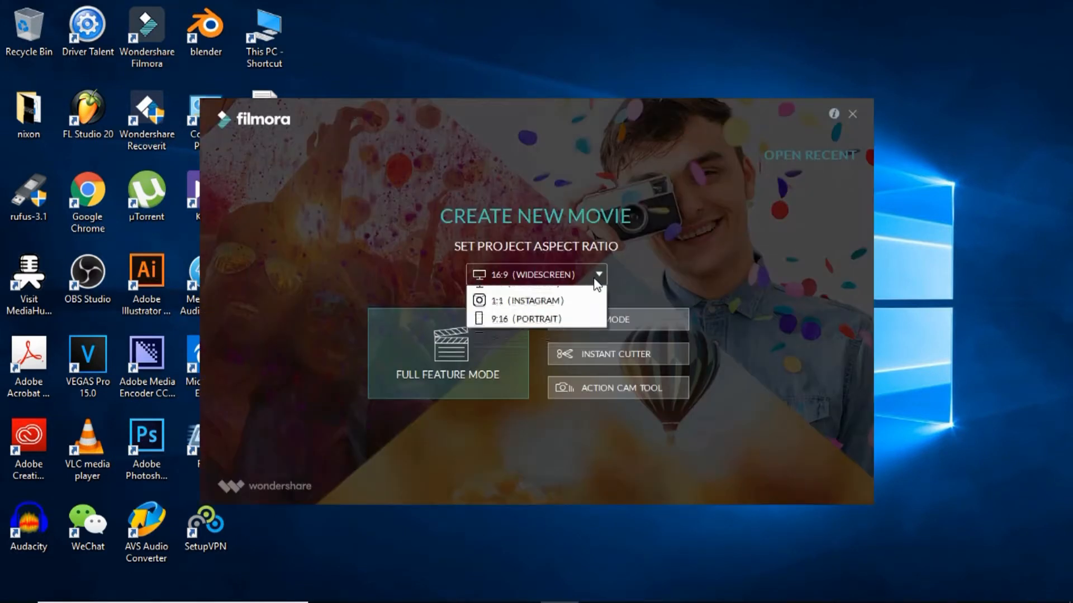
click(570, 299)
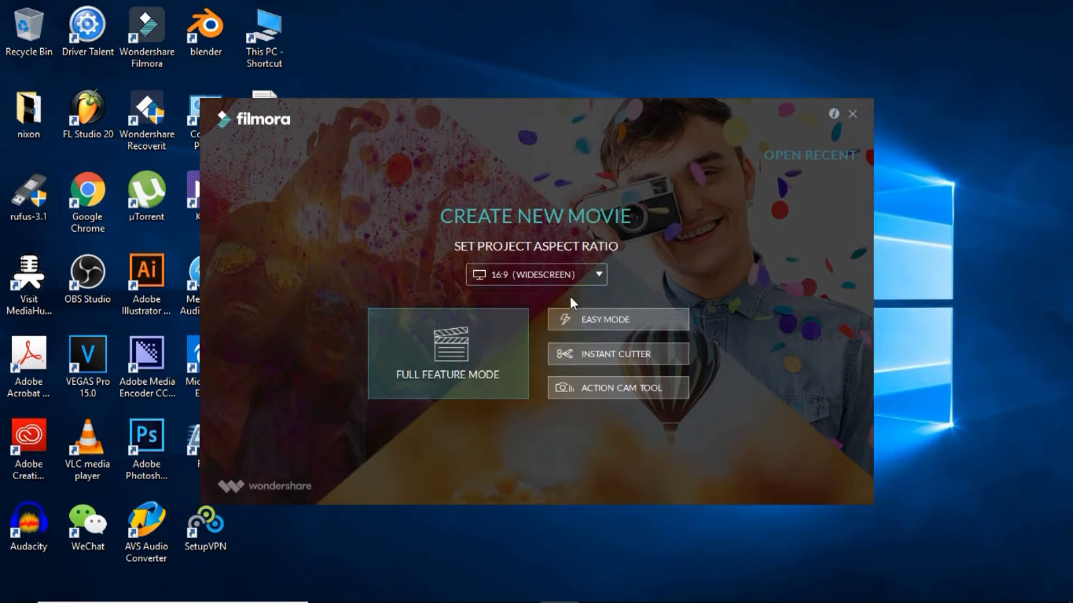
click(458, 372)
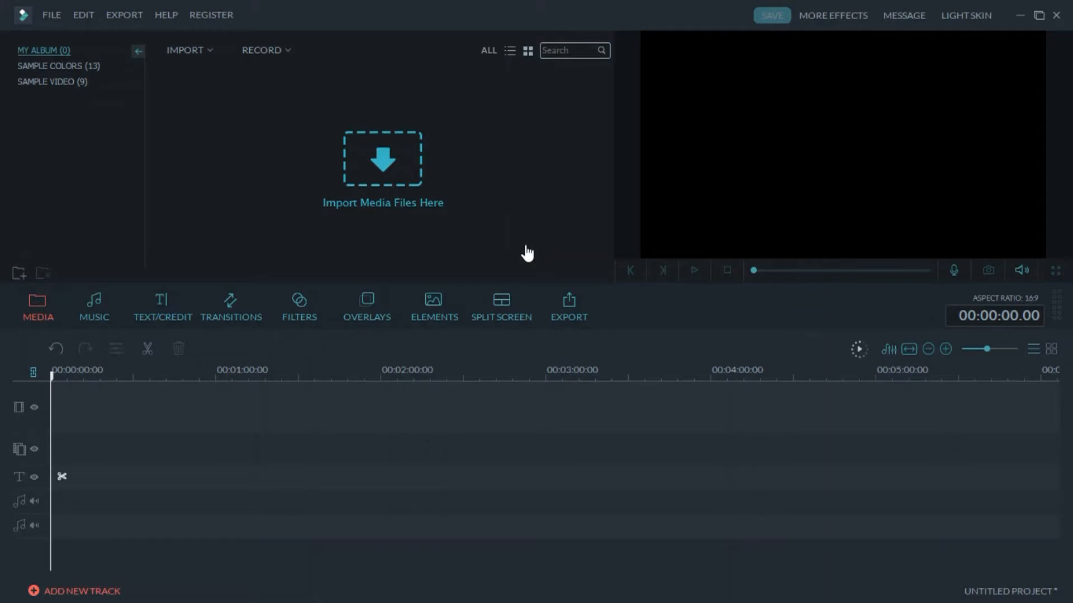
Import the Intro MP4 video from New folder on the Documents (H:) drive into the media album
click(203, 48)
click(217, 66)
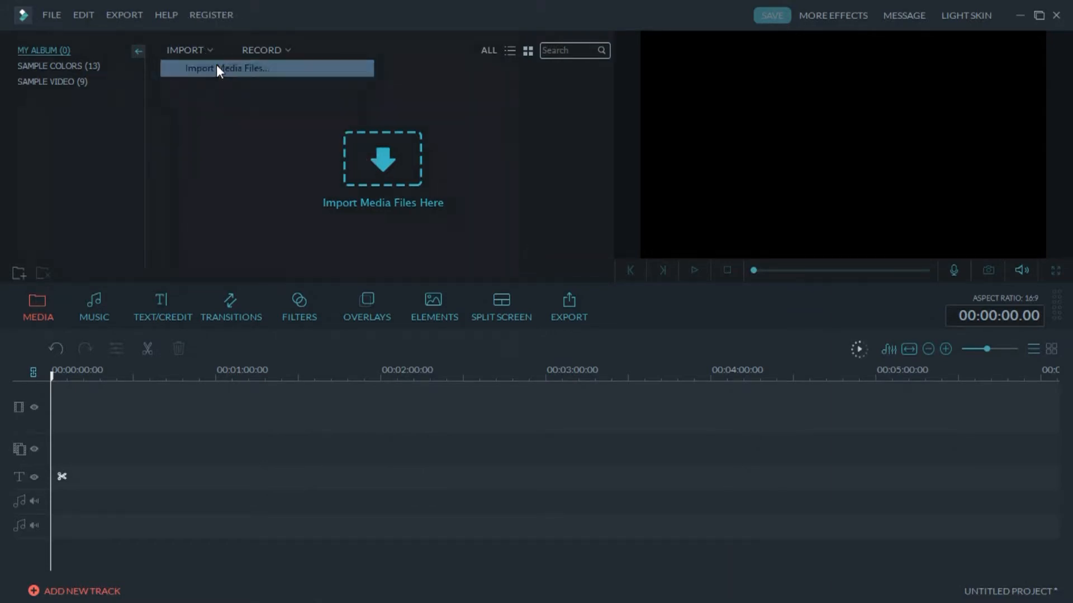
drag(128, 233, 129, 249)
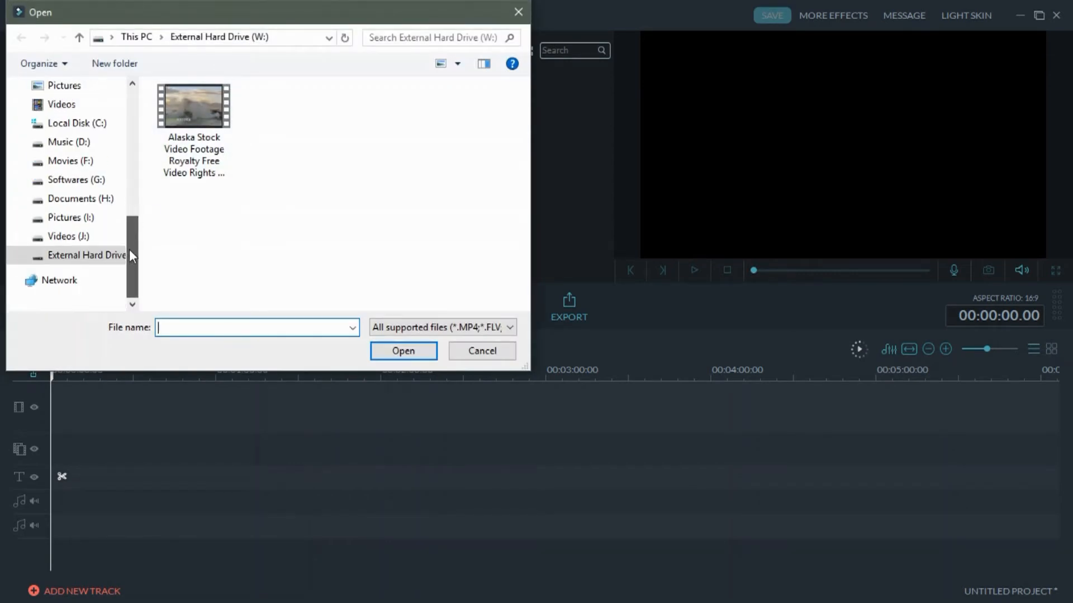
click(96, 199)
double_click(227, 127)
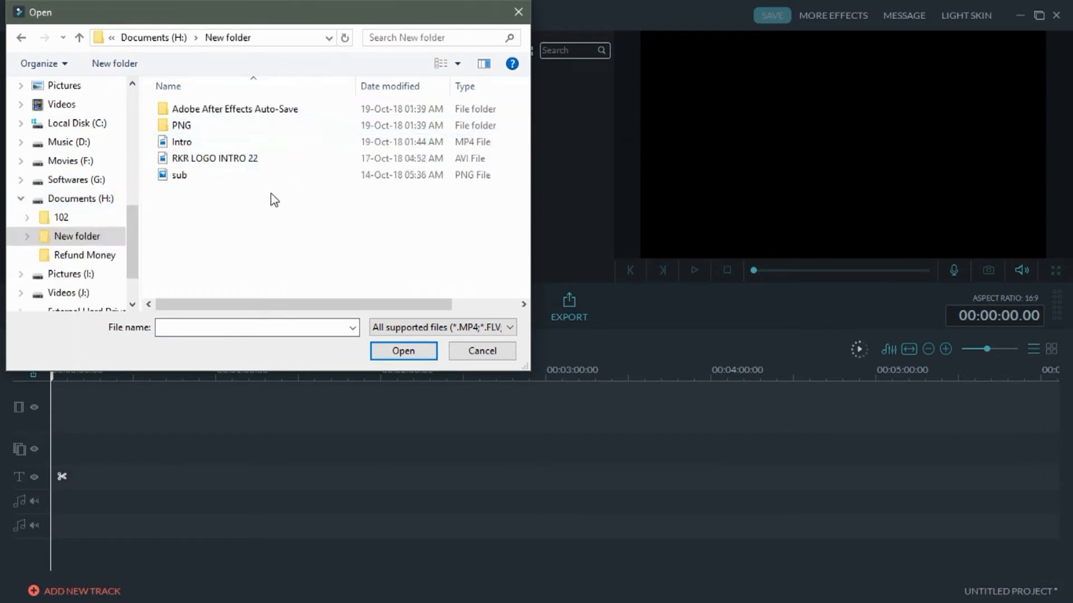
double_click(211, 145)
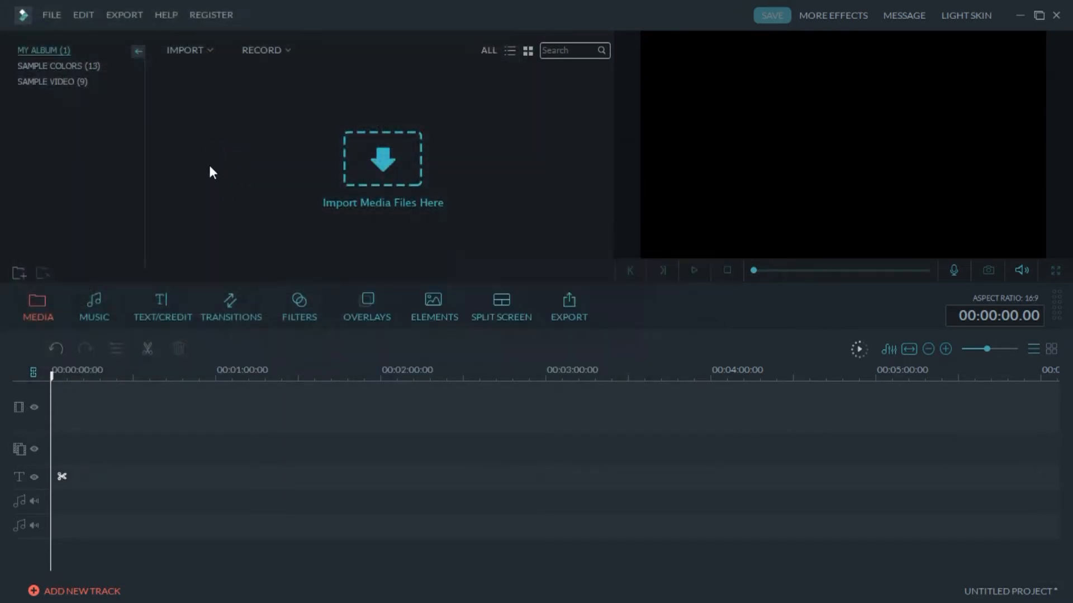
Import the Alaska Stock Video Footage clip from the external hard drive into the media album
click(189, 44)
click(215, 65)
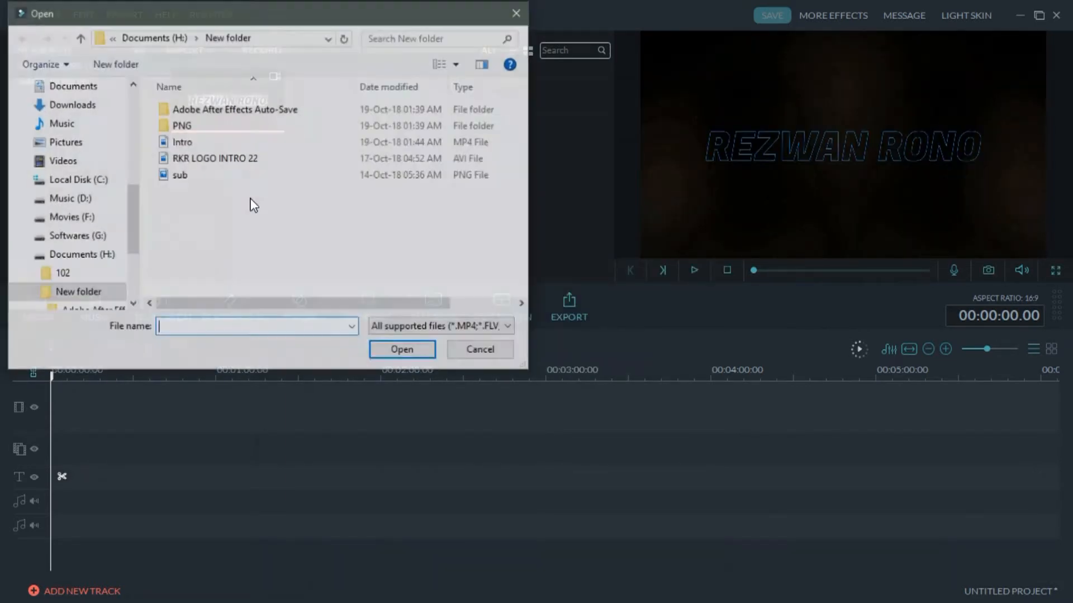
drag(132, 233, 125, 277)
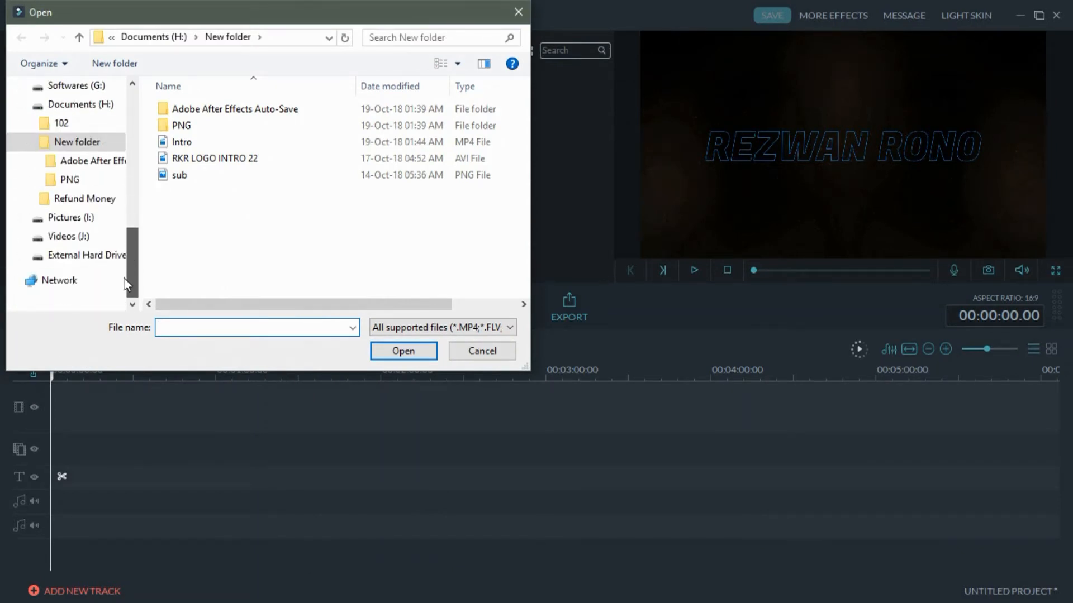
click(120, 255)
click(212, 143)
double_click(213, 139)
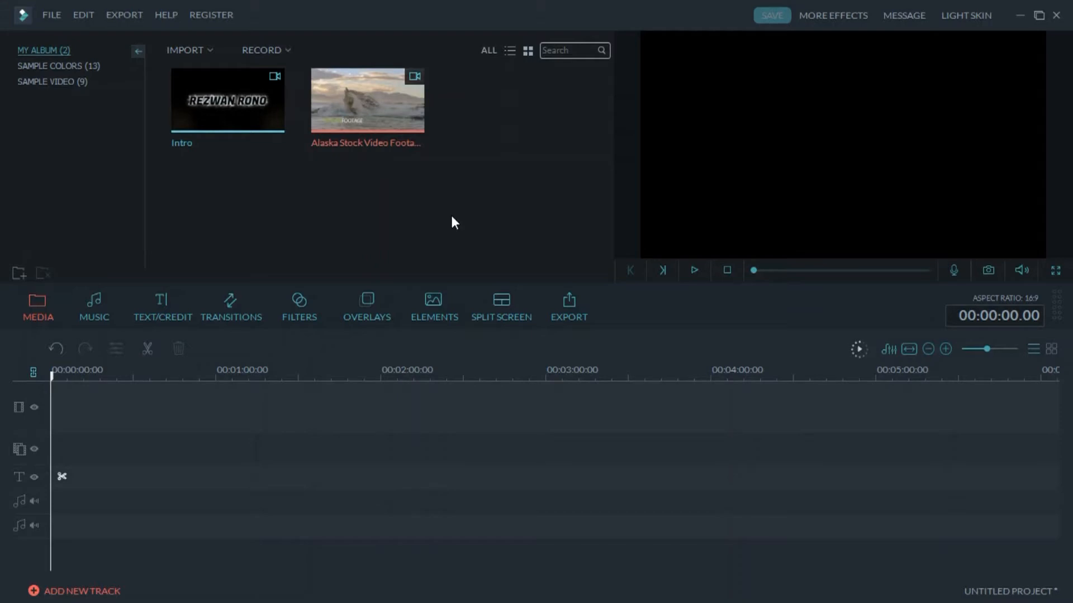
Place the Intro clip followed by the Alaska footage on the video track, and set the playhead to about 00:01:44
drag(251, 108, 146, 410)
drag(394, 114, 222, 398)
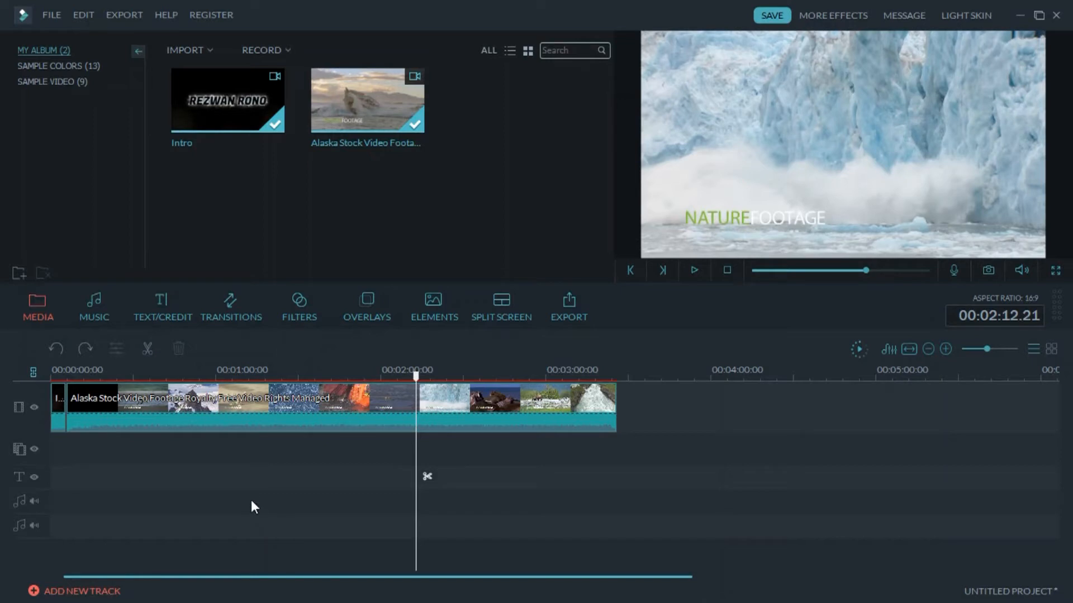
drag(419, 377, 343, 398)
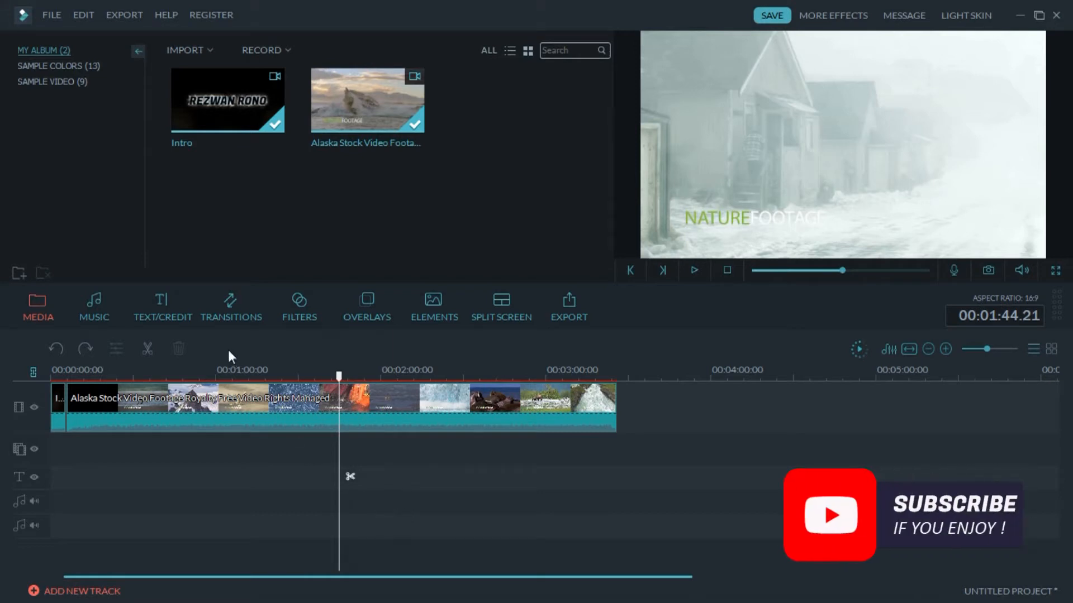
Add the LowerThirds 5 title to the text track at about 00:01:44, and set the playhead to about 00:01:31
click(178, 315)
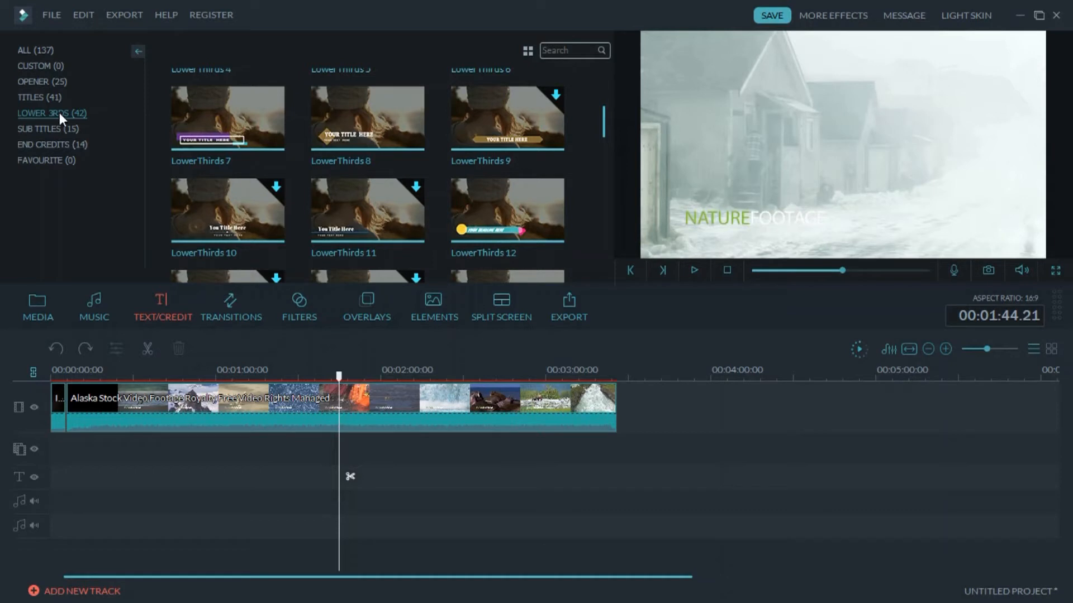
mouse_move(603, 128)
mouse_down()
mouse_move(599, 149)
mouse_move(599, 119)
mouse_up()
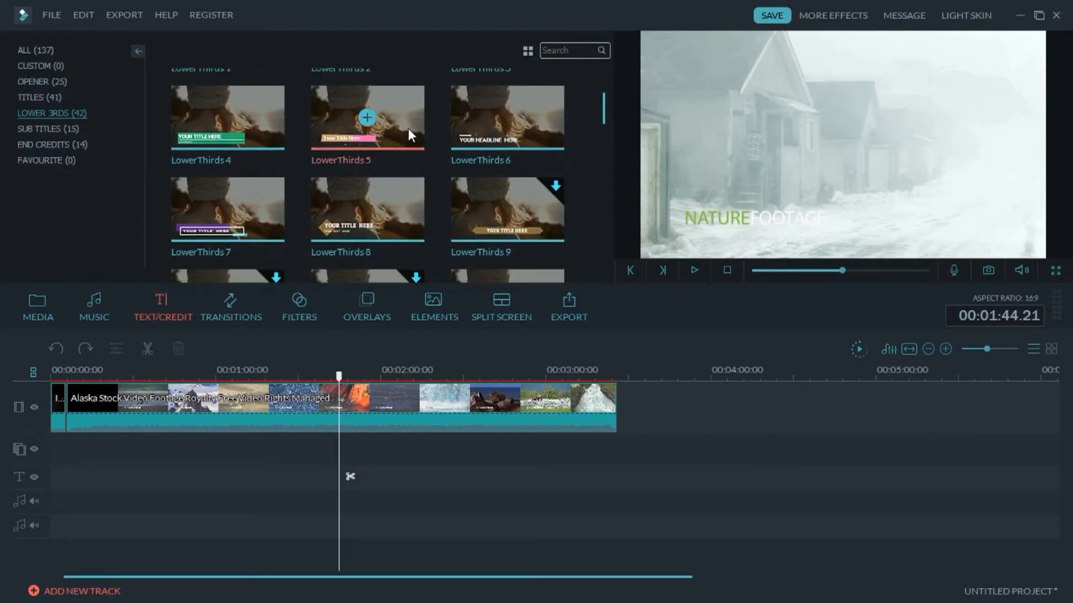
drag(408, 126, 338, 499)
drag(338, 376, 302, 376)
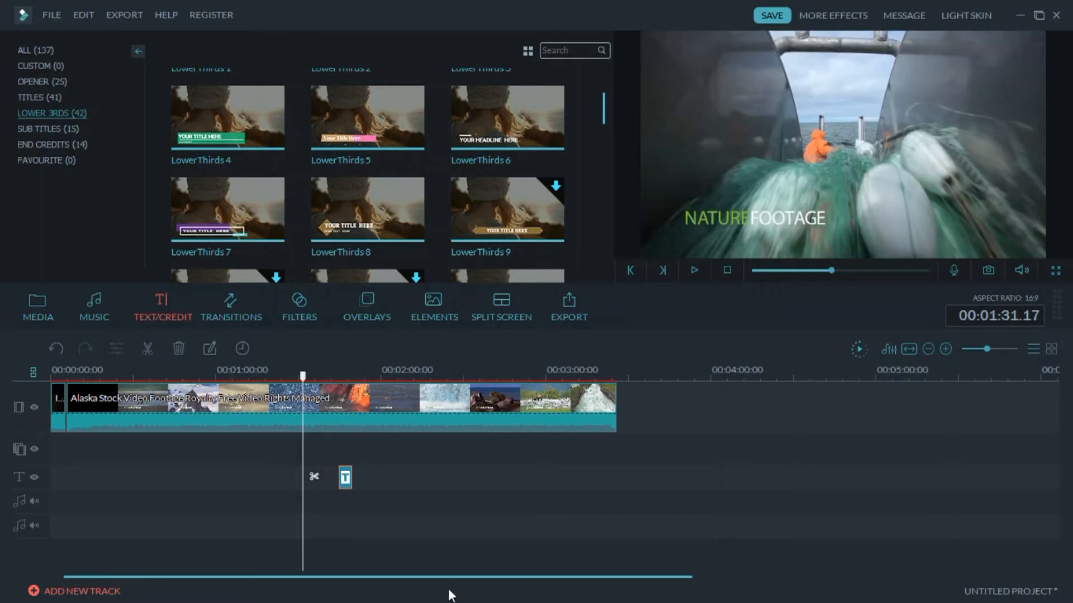
Replace the lower third's placeholder text with the creator's first name and shift the text slightly right on its banner
double_click(346, 477)
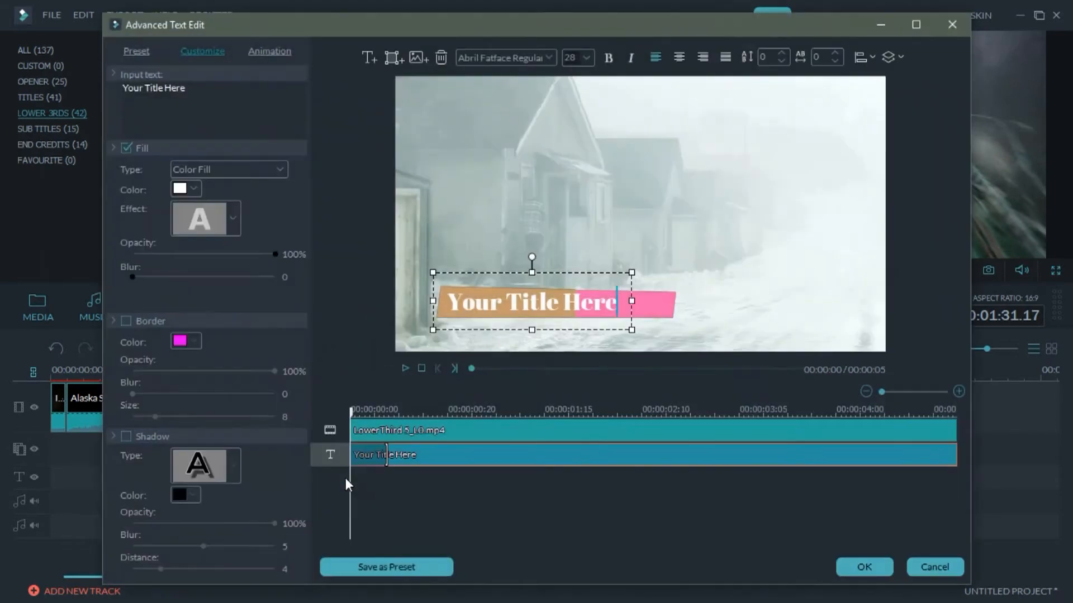
drag(616, 302, 453, 296)
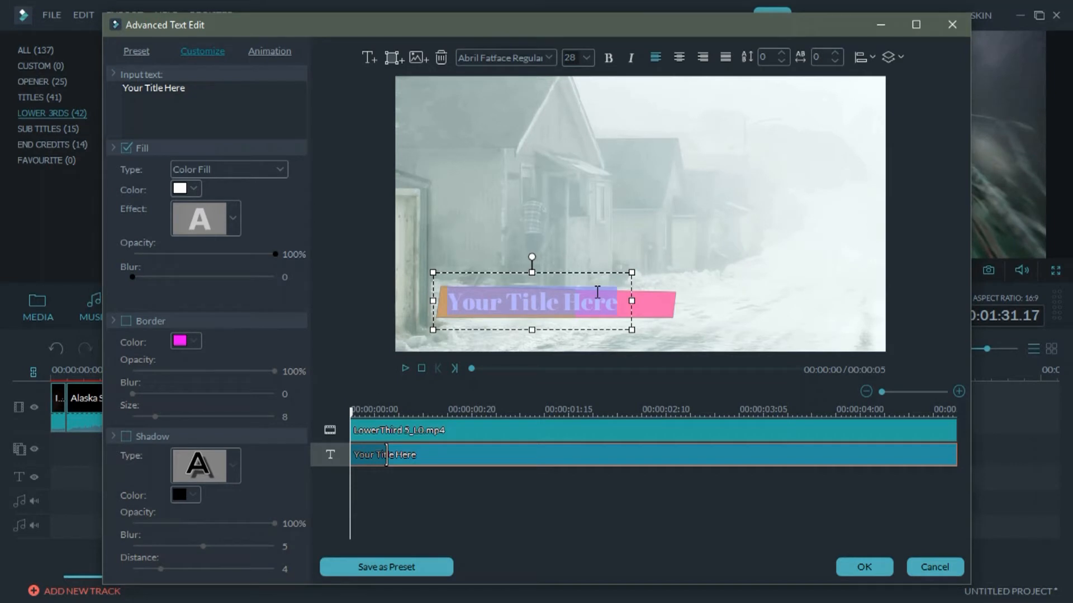
key(BackSpace)
text(rezwan)
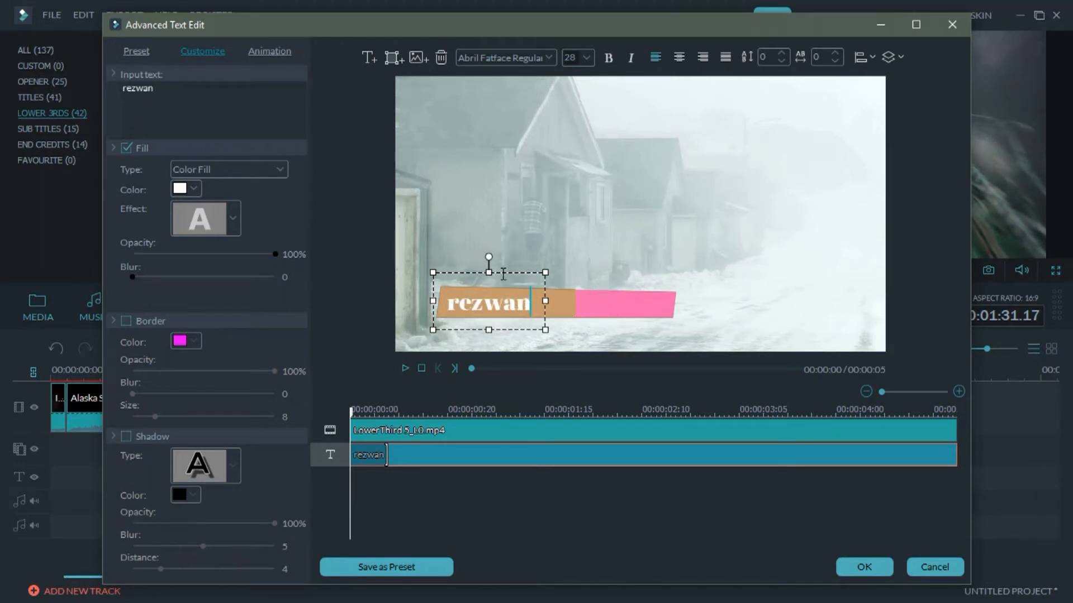
mouse_move(503, 272)
mouse_down()
mouse_move(530, 247)
mouse_move(807, 180)
mouse_move(635, 220)
mouse_move(517, 266)
mouse_up()
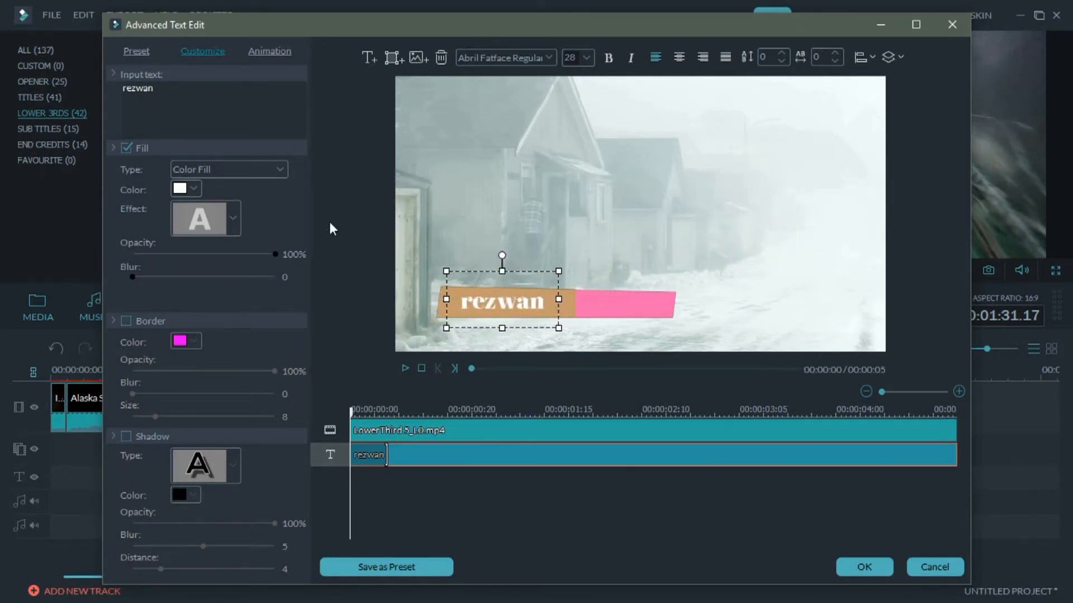
Format the title text with a dark green fill, size 40 and the ACaslonPro-Bold font
click(194, 189)
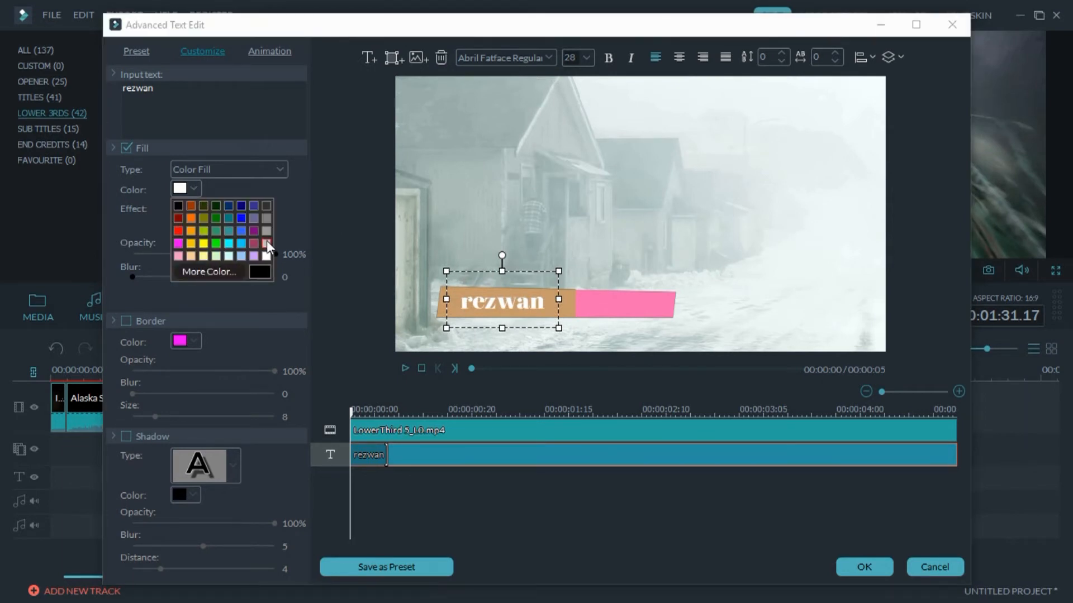
click(217, 212)
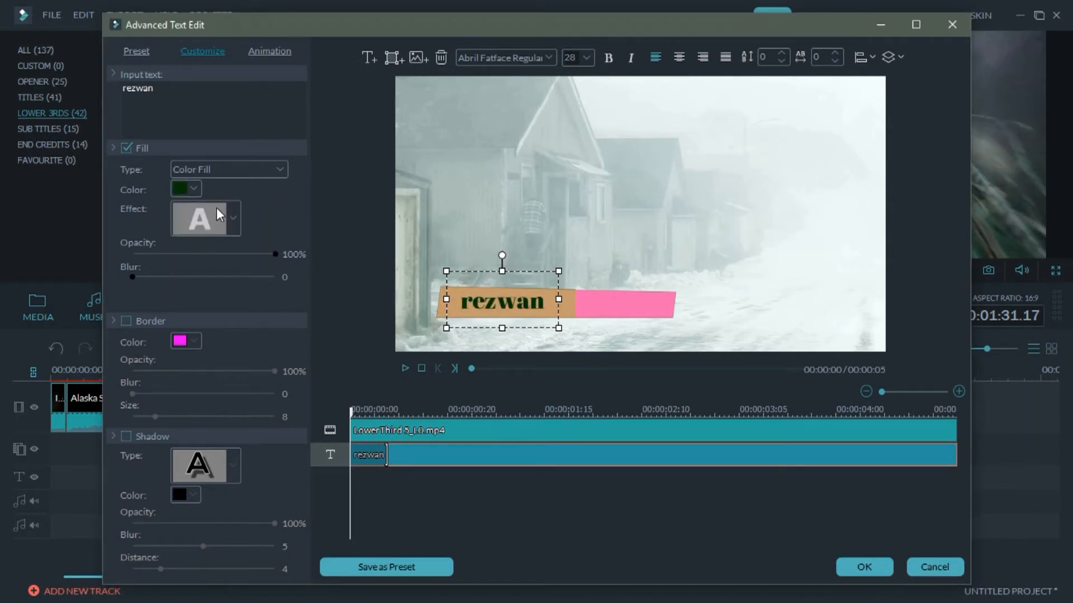
click(585, 57)
click(575, 109)
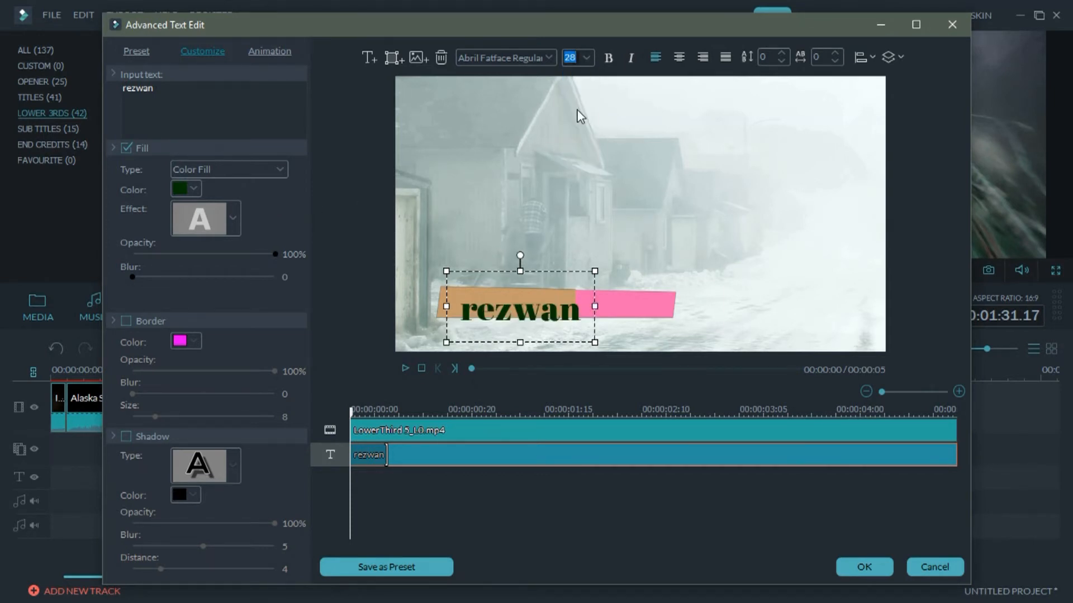
click(551, 58)
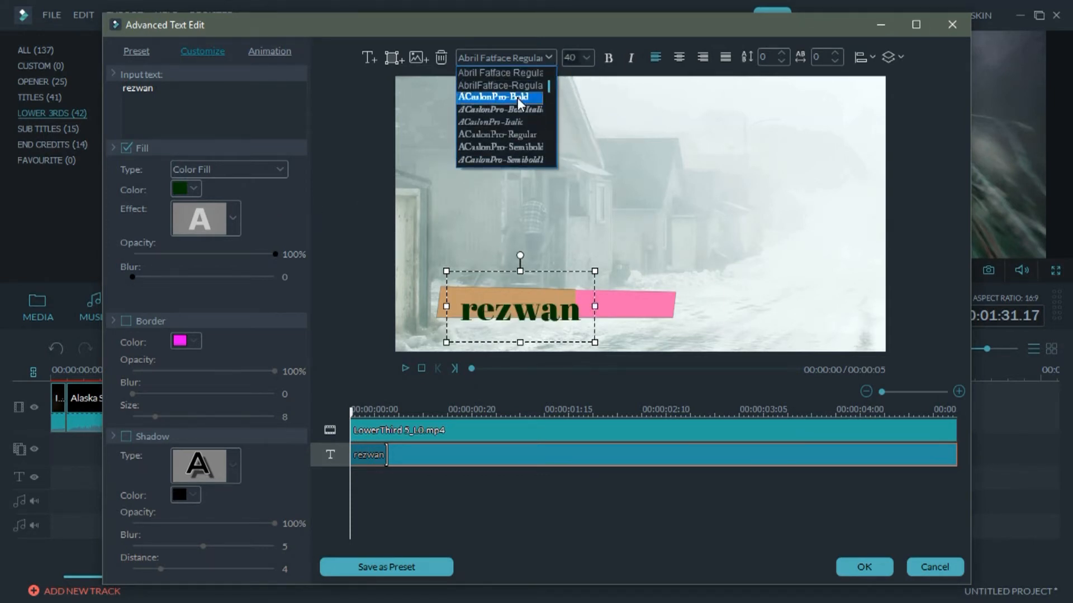
click(517, 100)
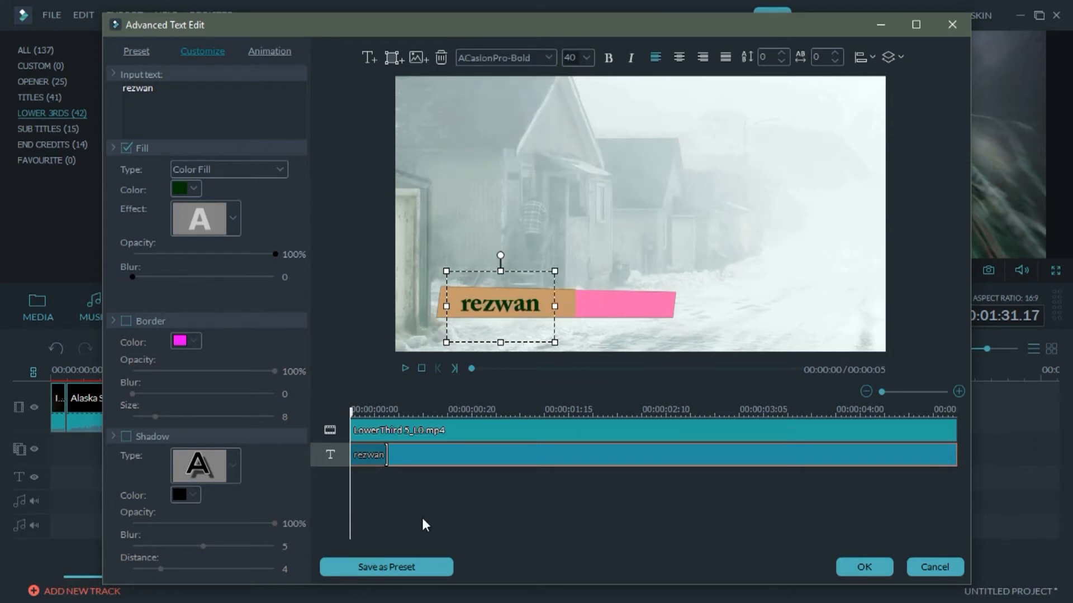
Apply the Up Insert animation to the title text and accept the title edits
click(270, 51)
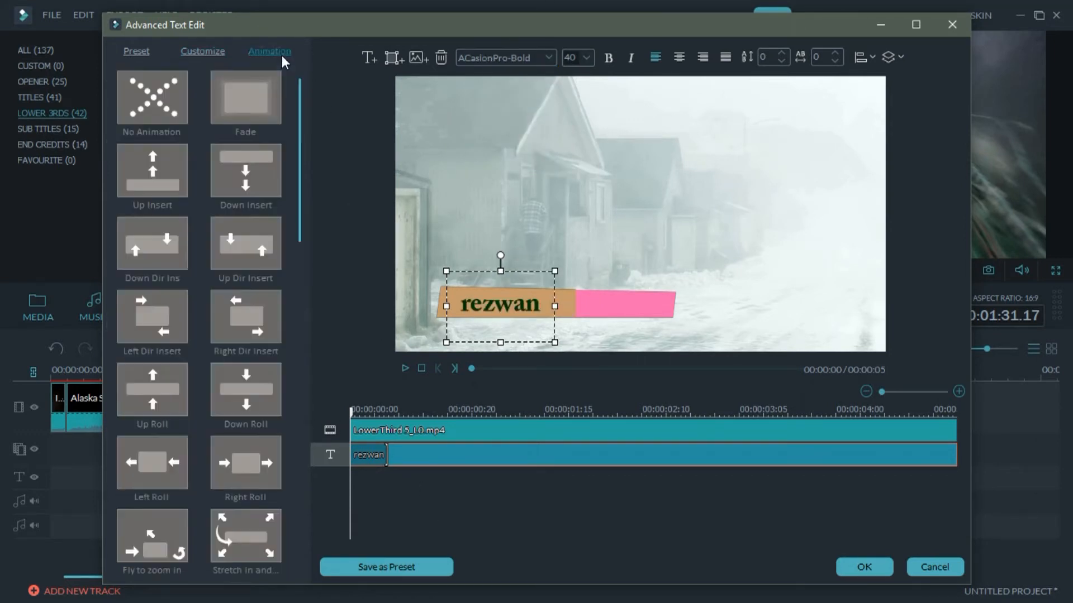
click(178, 176)
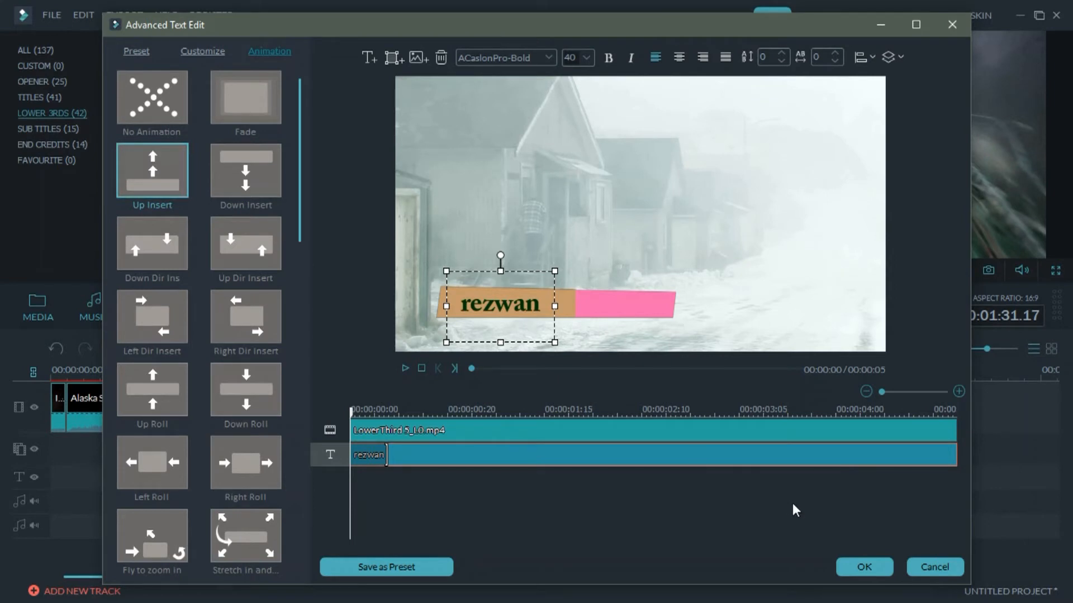
click(865, 572)
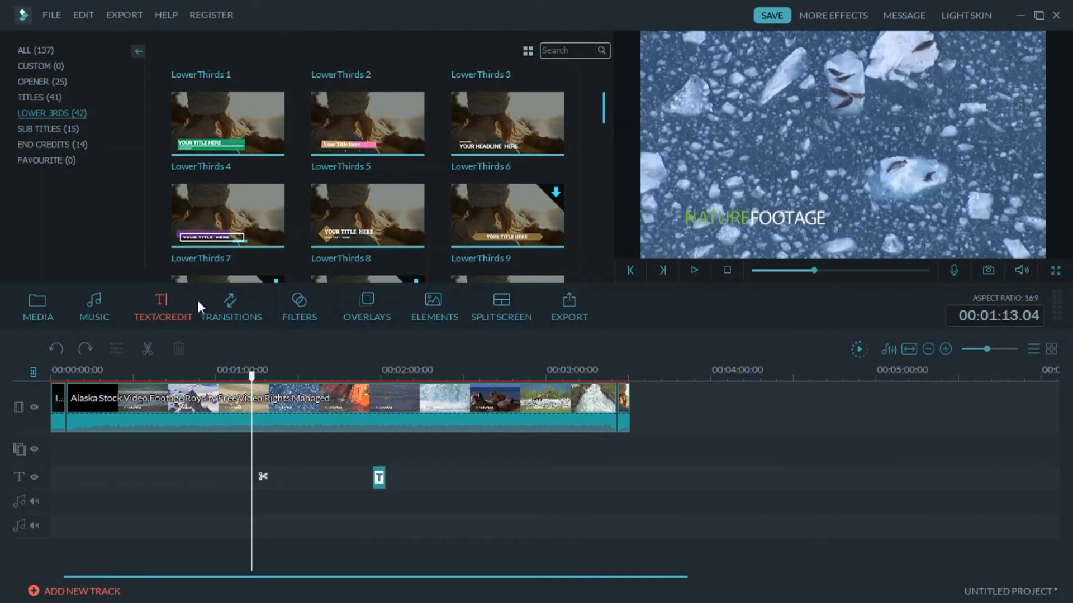
Add the Swirl transition from Ripple & Dissolve between the Intro and Alaska clips and preview it
click(221, 310)
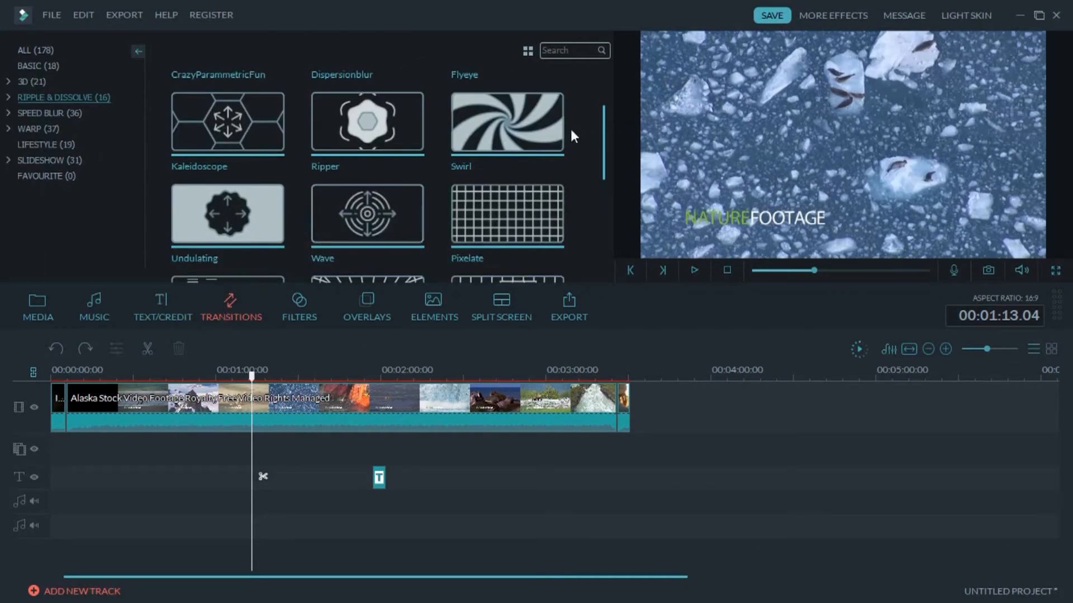
mouse_move(539, 125)
mouse_down()
mouse_move(307, 338)
mouse_move(121, 408)
mouse_move(68, 412)
mouse_up()
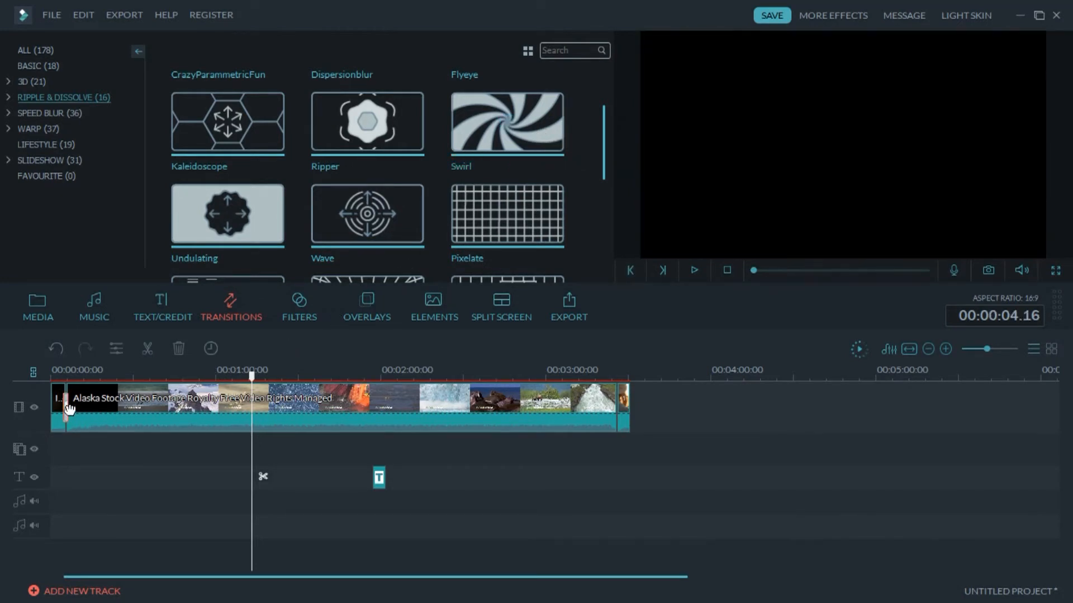
click(693, 270)
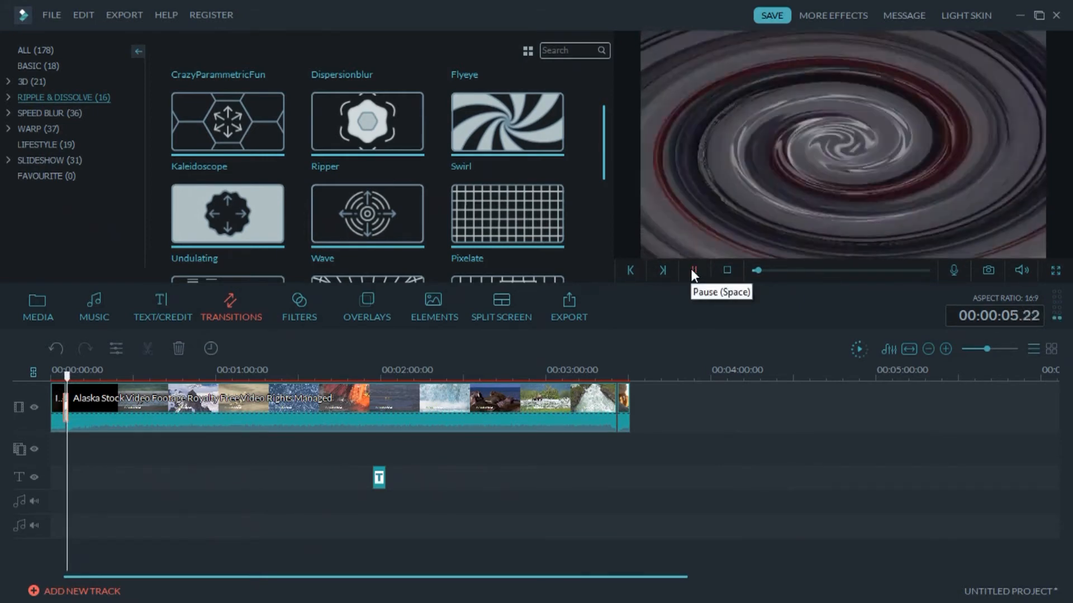
click(693, 271)
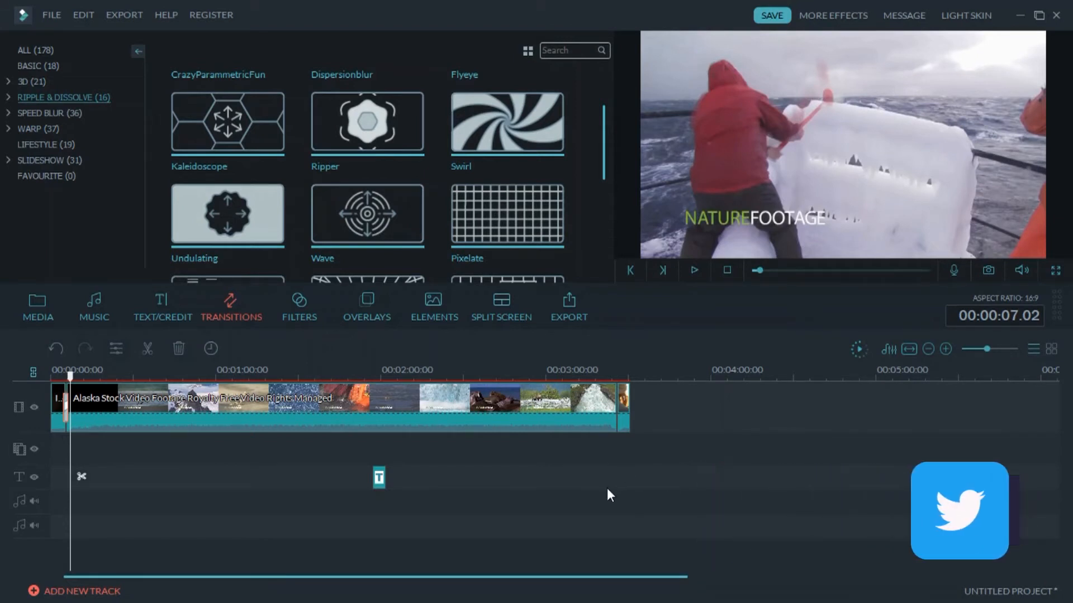
Add the Vintage filter from the Faux Film category below the Alaska footage at about 00:01:52
click(299, 310)
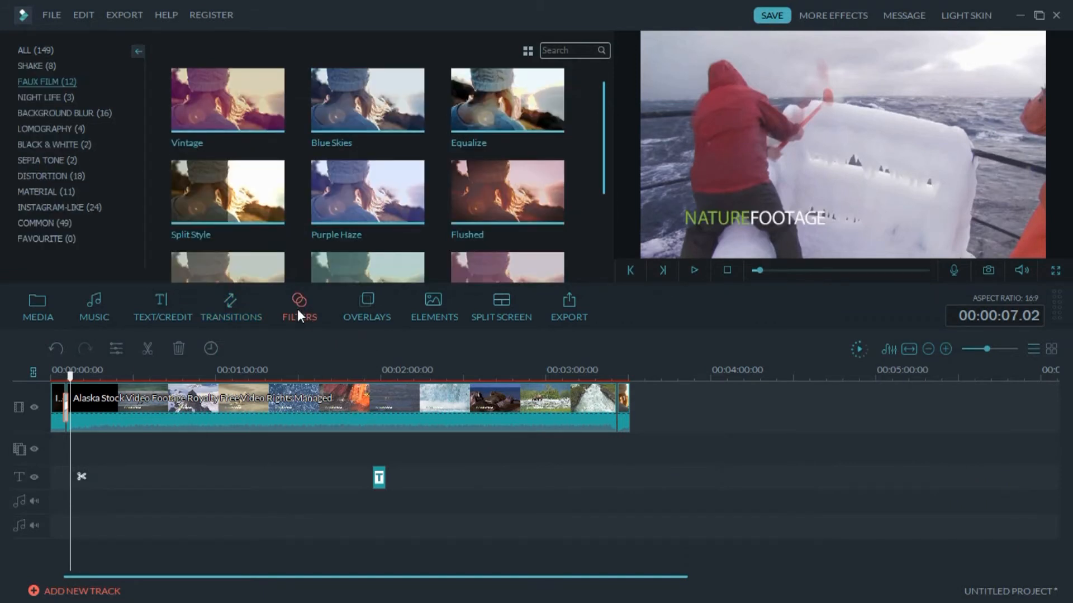
click(61, 101)
click(60, 111)
click(65, 79)
mouse_move(240, 202)
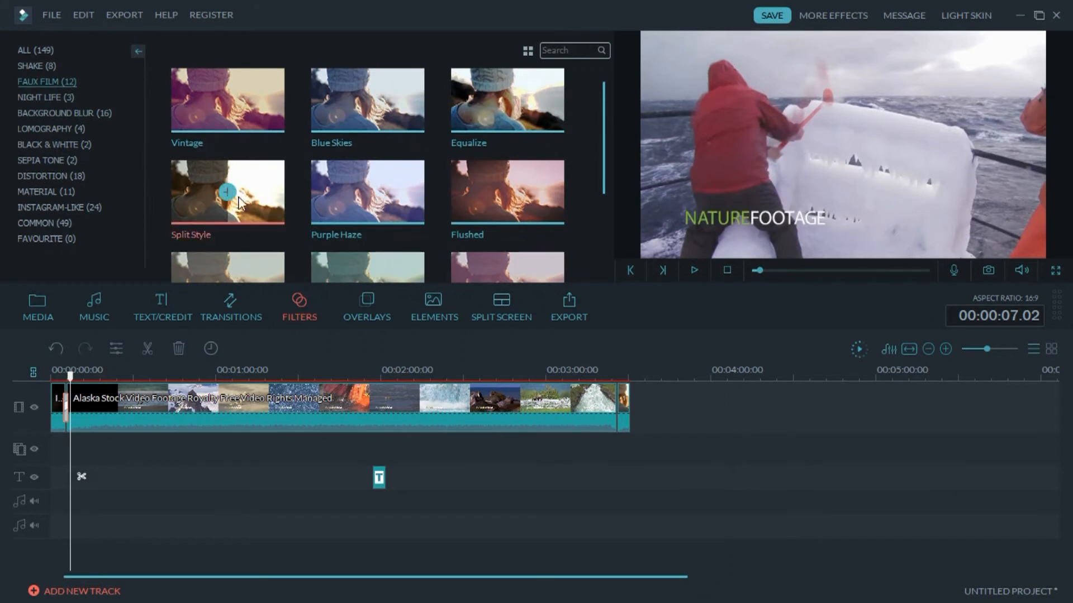
mouse_move(266, 112)
drag(265, 106, 366, 444)
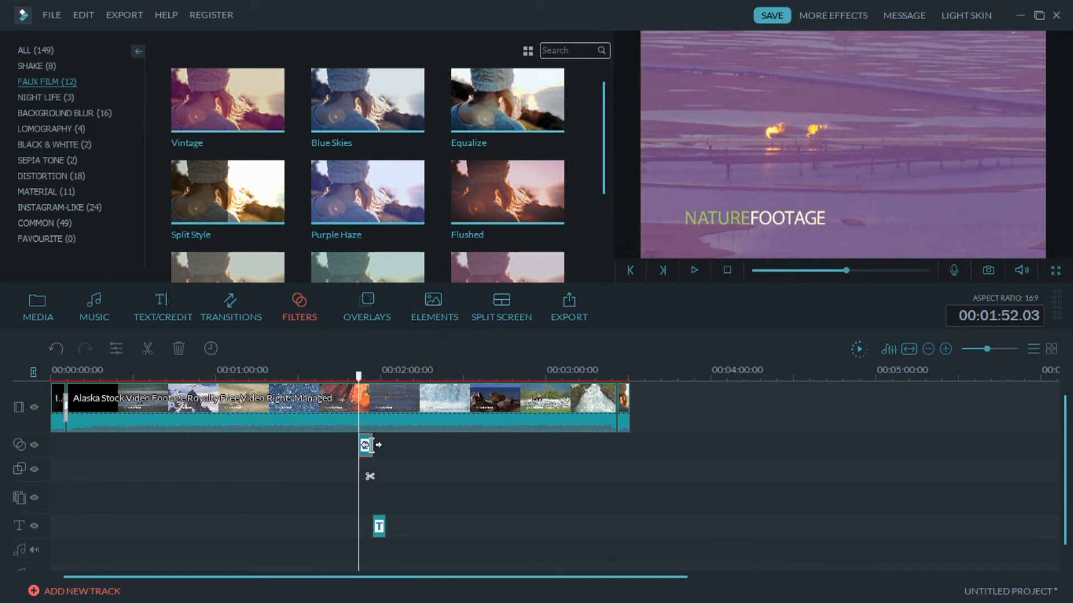
Extend the Vintage filter so it covers the Alaska footage from about 00:00:52, and open the Light Leaks overlays
drag(383, 450, 290, 445)
click(369, 314)
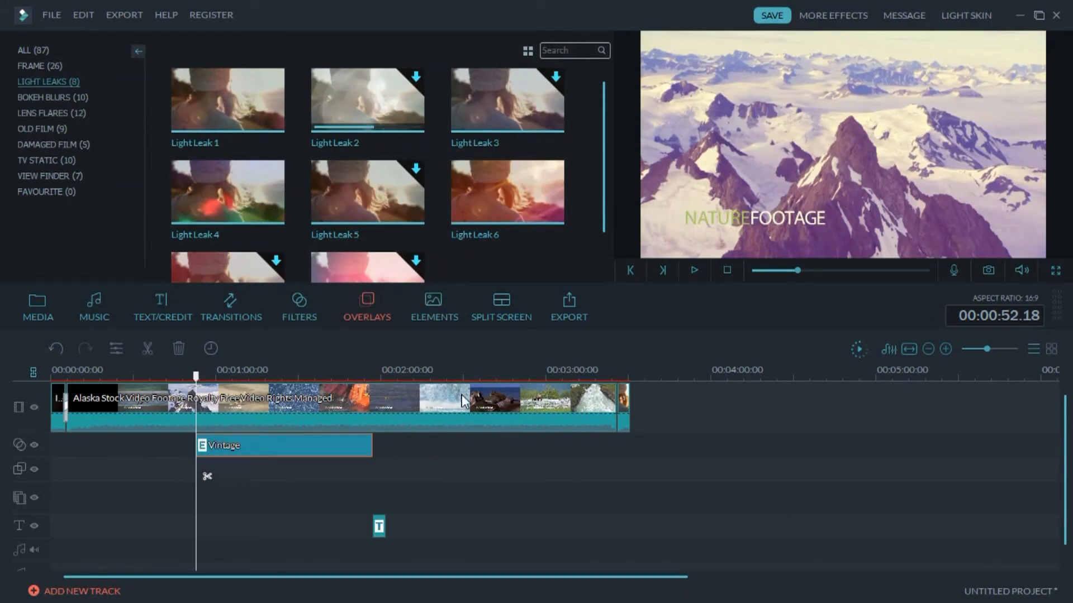
Add the Element Travel 2 graphic from the Journey elements to the picture-in-picture track at about 00:00:32
click(445, 316)
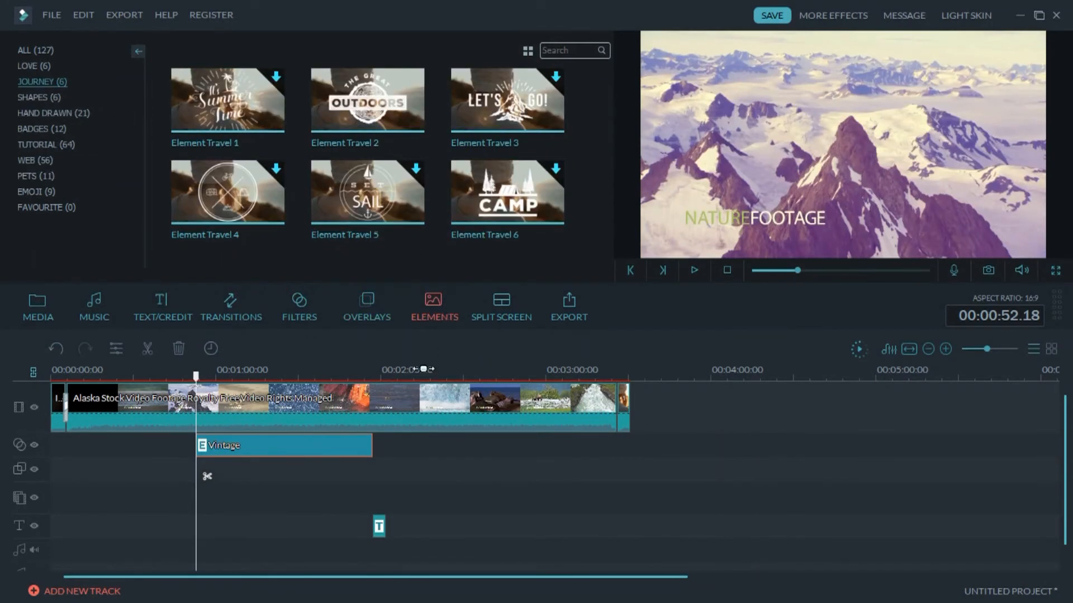
drag(186, 375, 139, 376)
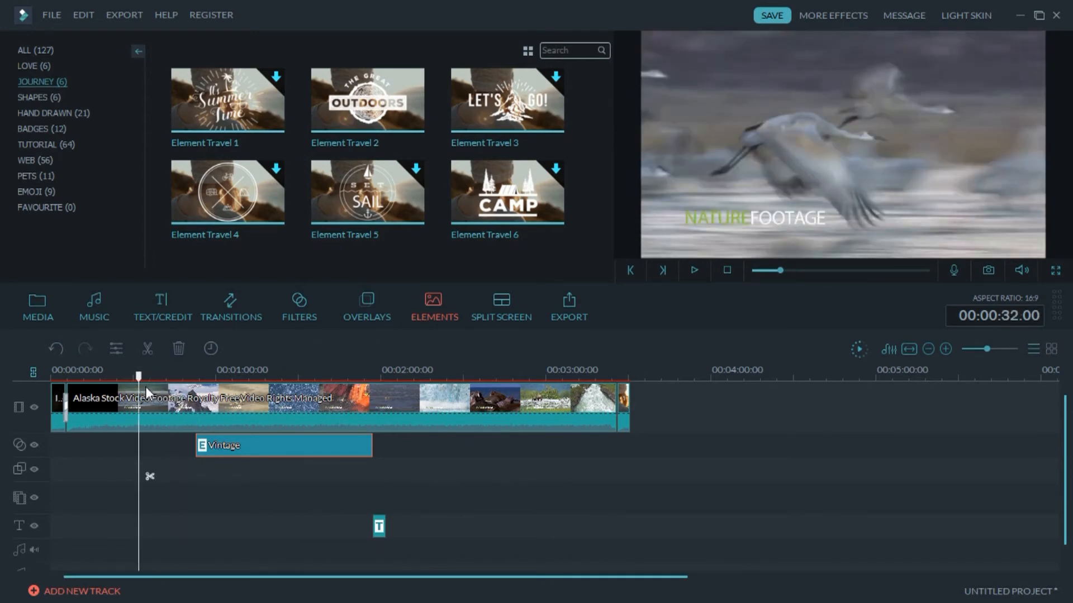
drag(376, 119, 141, 505)
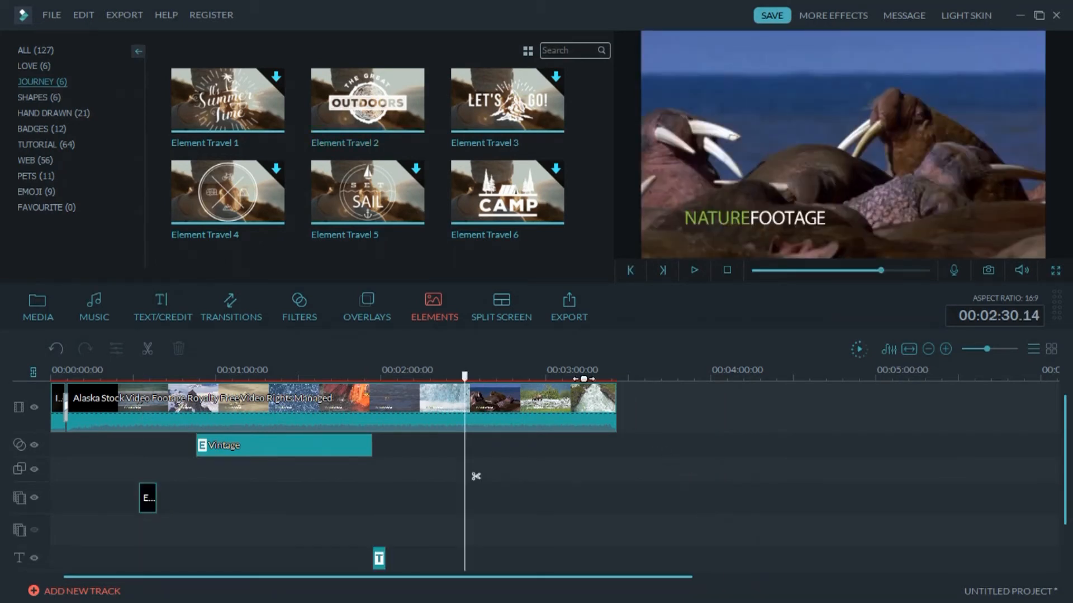
Append a side-by-side two-panel split screen after the Alaska clip and fill both drop zones with the Alaska footage
click(506, 317)
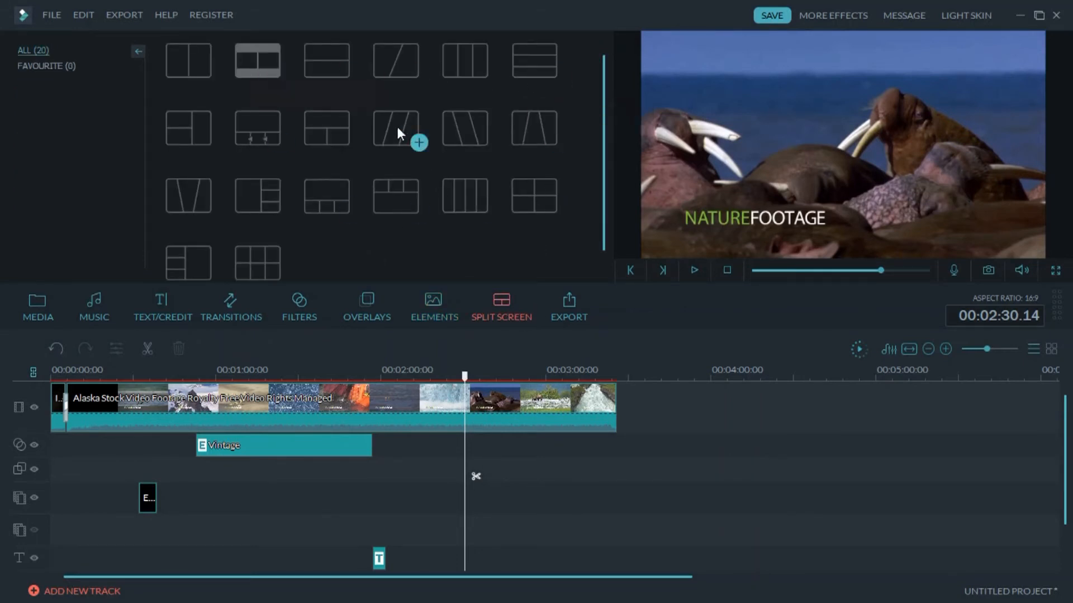
drag(196, 63, 632, 440)
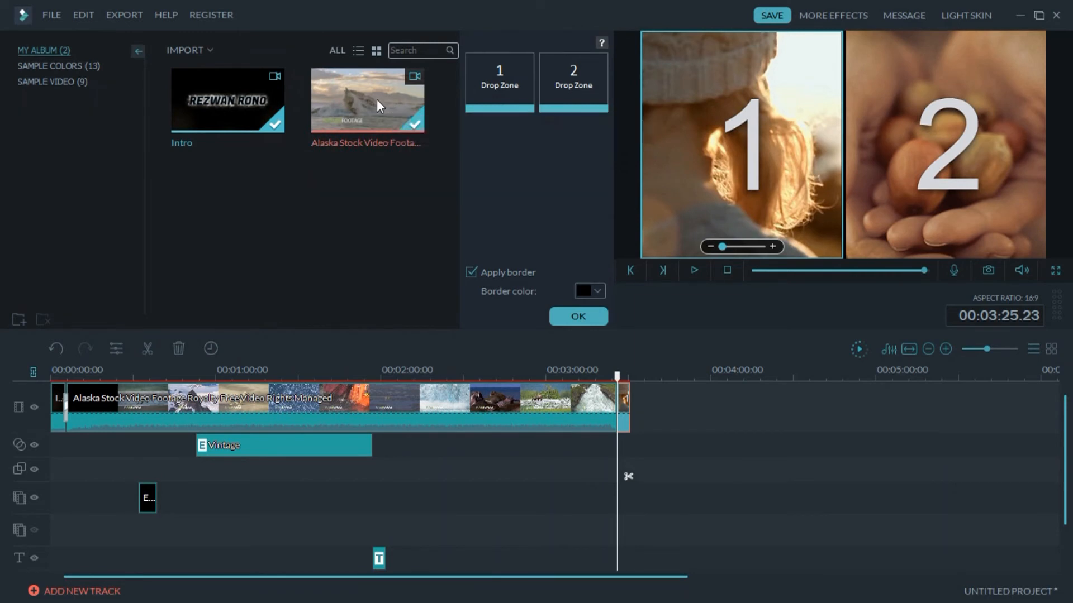
drag(506, 100, 506, 100)
drag(367, 86, 575, 80)
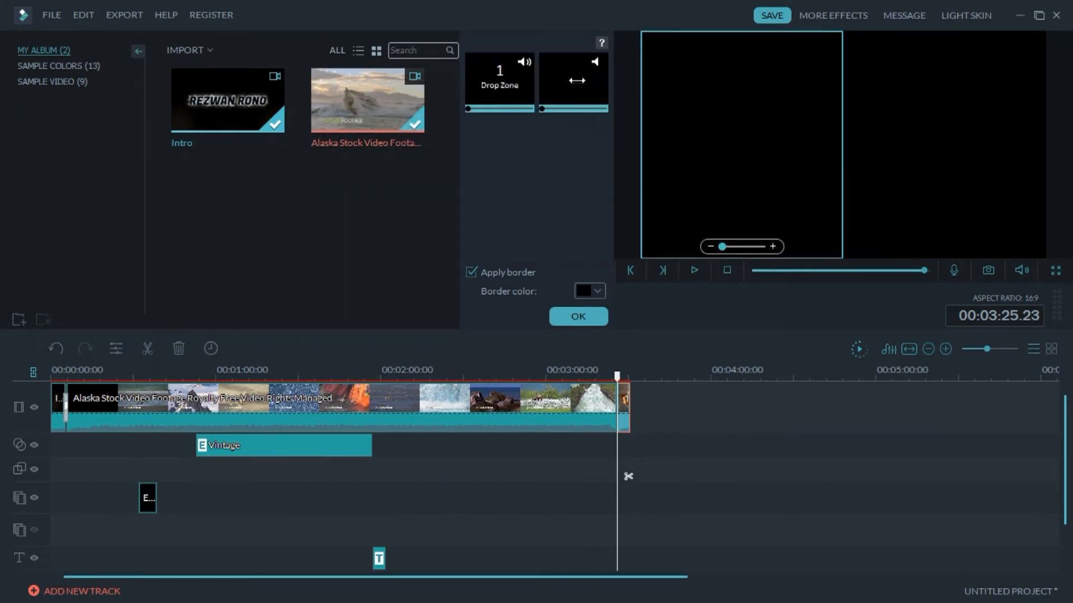
click(694, 269)
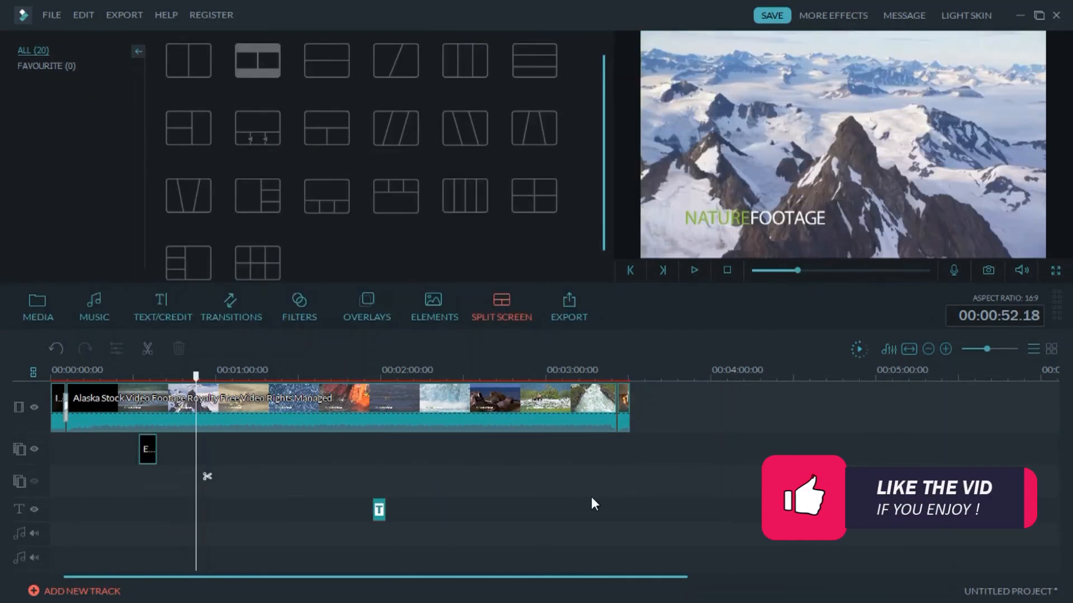
Add the Beep sound effect to the first audio track at about 00:02:24
click(93, 297)
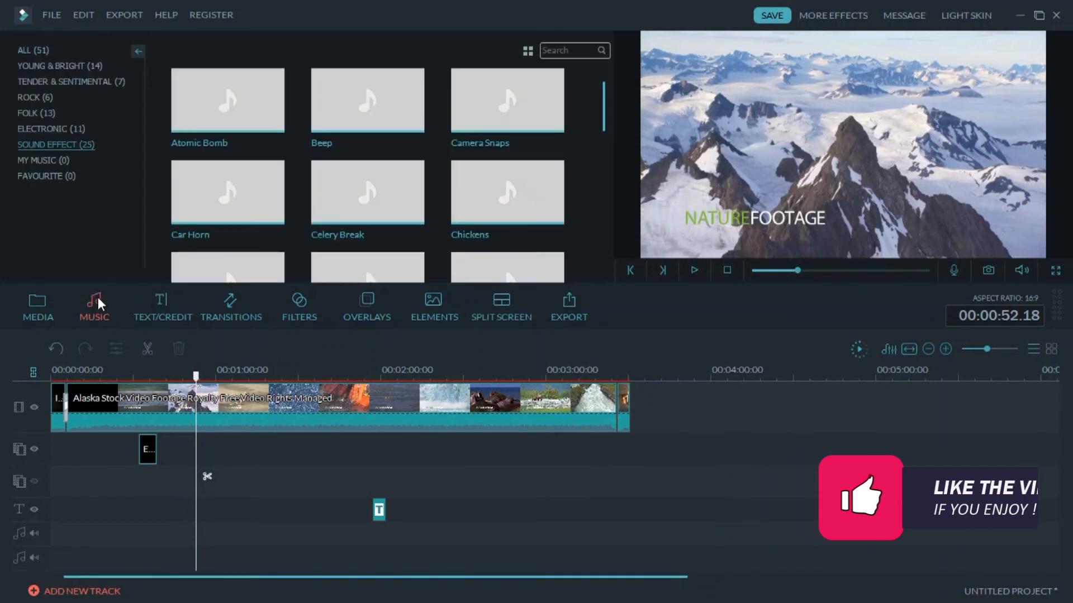
drag(198, 379, 453, 396)
mouse_move(371, 132)
mouse_down()
mouse_move(407, 207)
mouse_move(488, 505)
mouse_move(457, 532)
mouse_up()
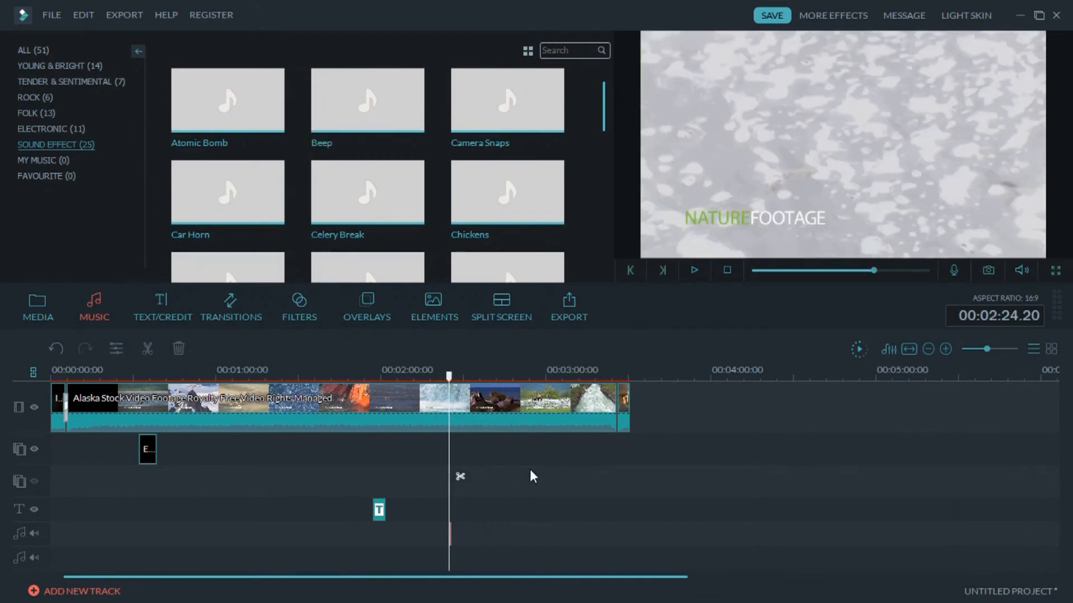
Split the Alaska clip at 00:01:07.10 and 00:01:26.07 and delete the section between the two cuts
key(ctrl+a)
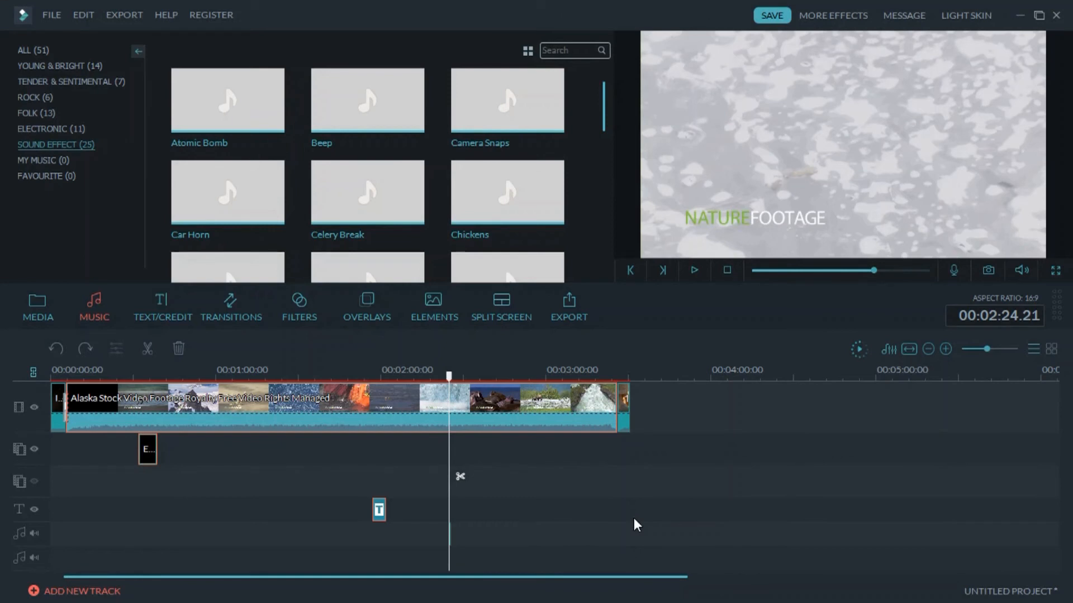
drag(450, 378, 246, 385)
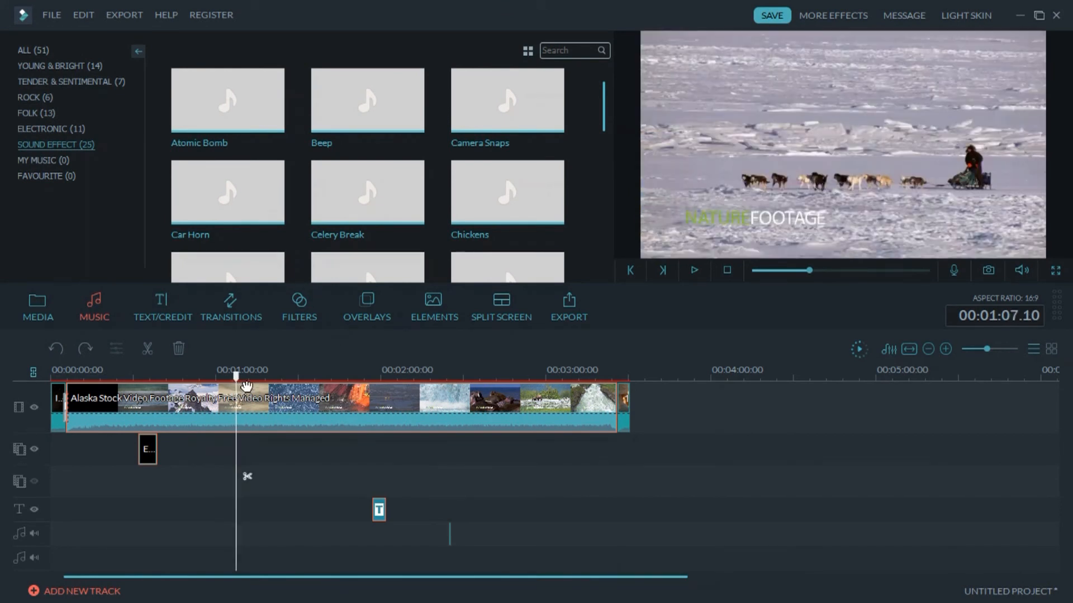
click(149, 352)
drag(239, 374, 288, 374)
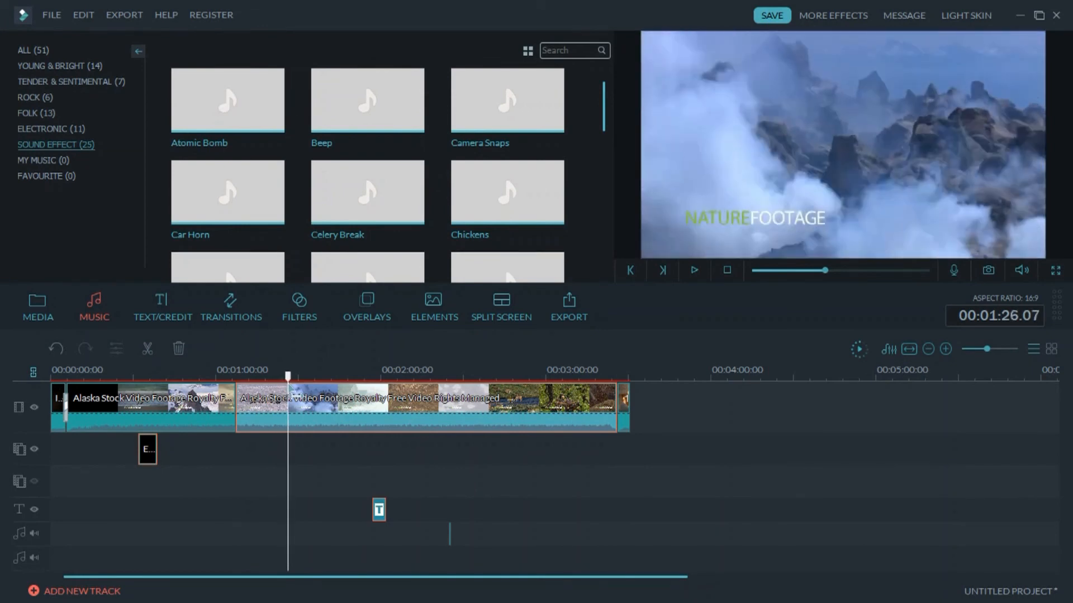
click(148, 350)
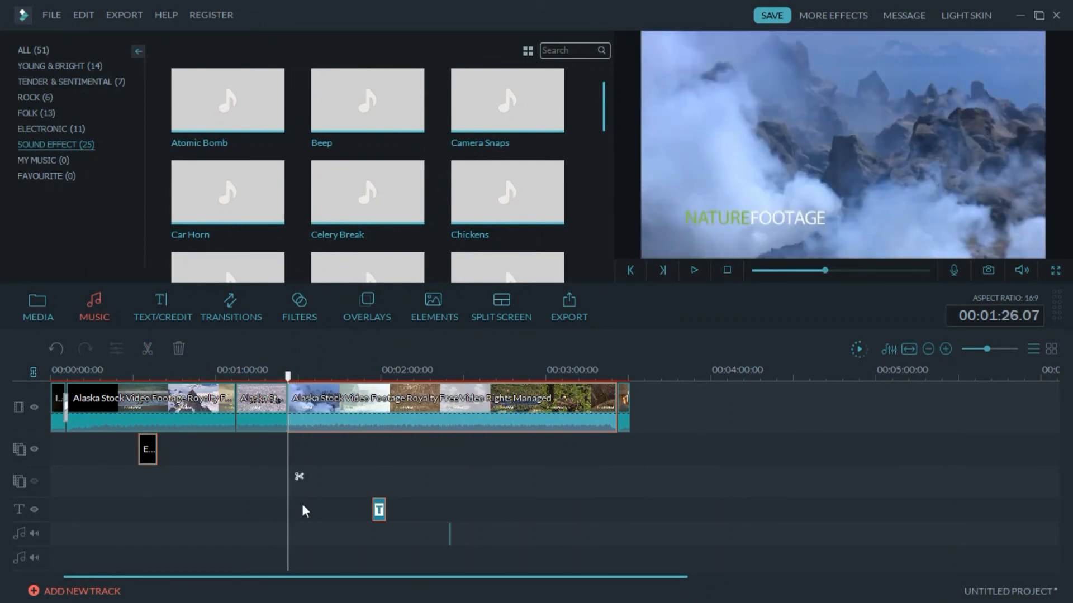
click(272, 423)
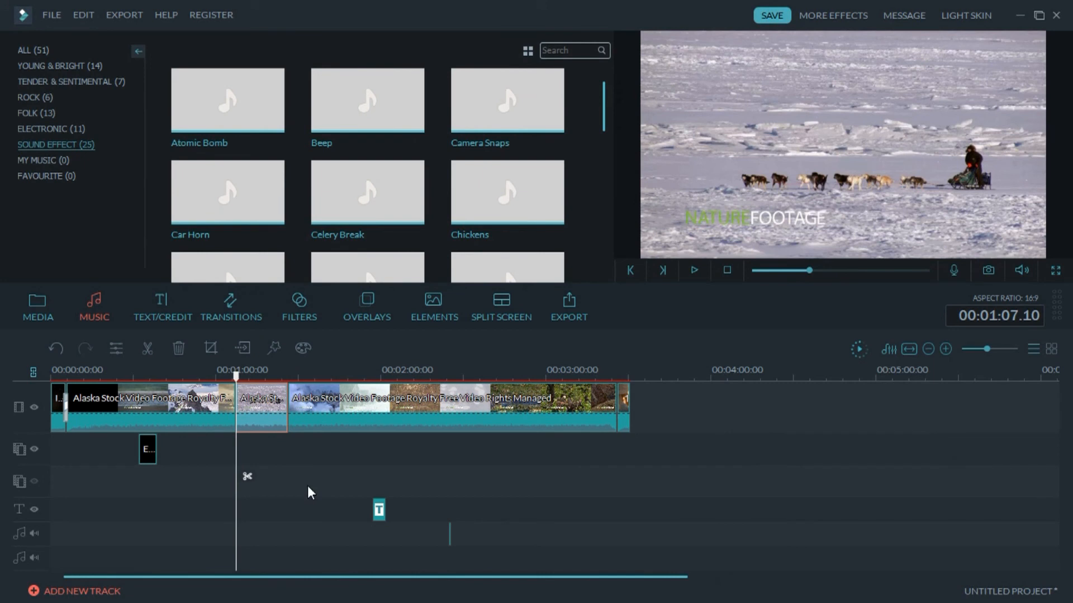
click(181, 350)
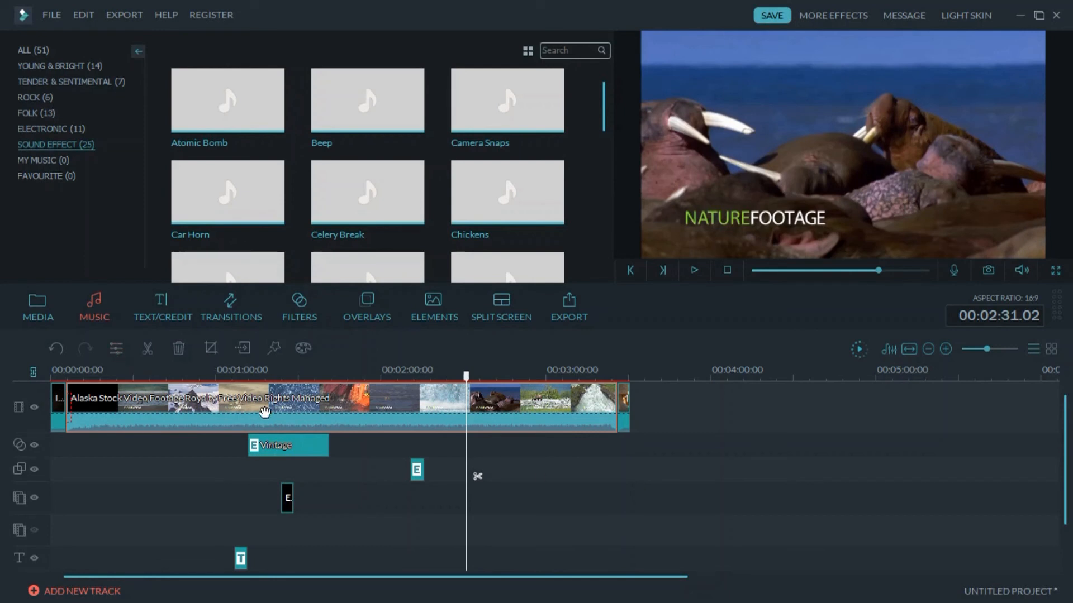
Adjust the Alaska clip's colours to contrast 0, saturation 14 and brightness 6, and accept the changes
click(116, 348)
mouse_move(321, 110)
mouse_down()
mouse_move(284, 109)
mouse_move(320, 116)
mouse_move(311, 117)
mouse_up()
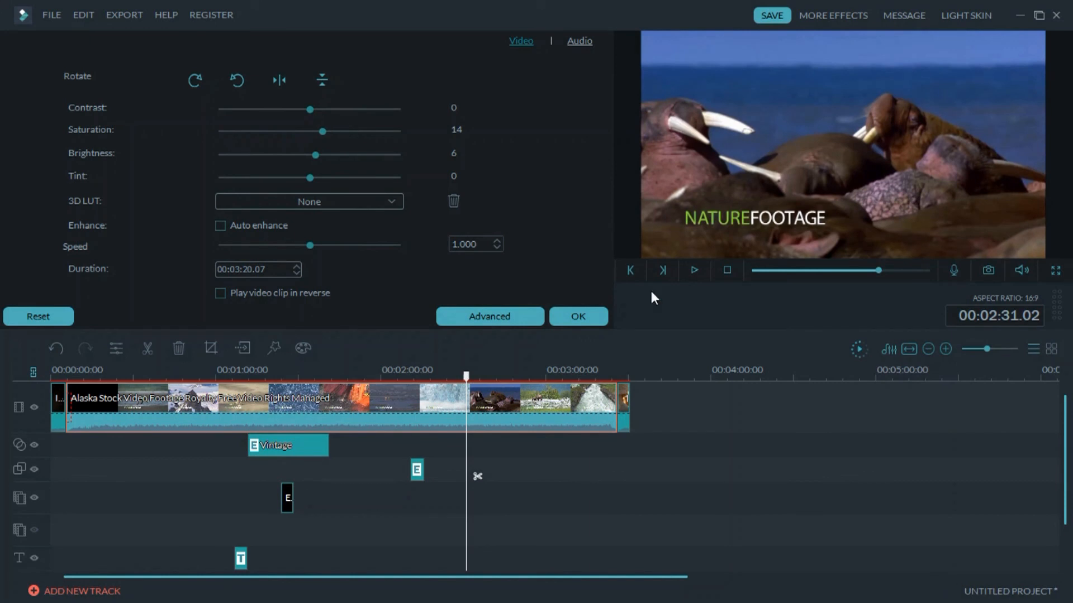
click(593, 314)
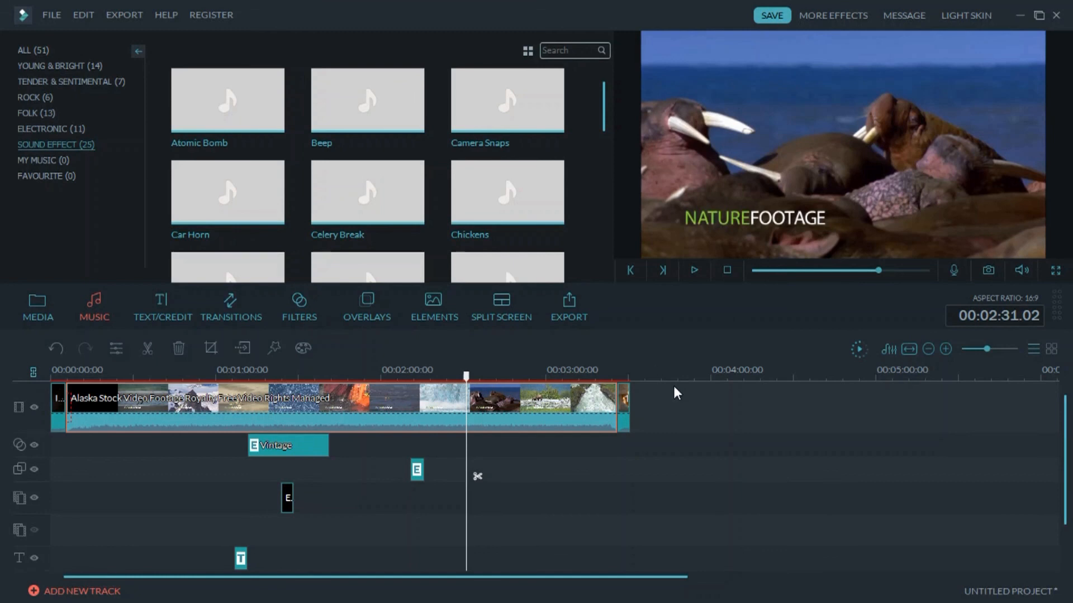
Set up a video file export named "wondershare editt" that saves to the nixon folder on the desktop
click(138, 20)
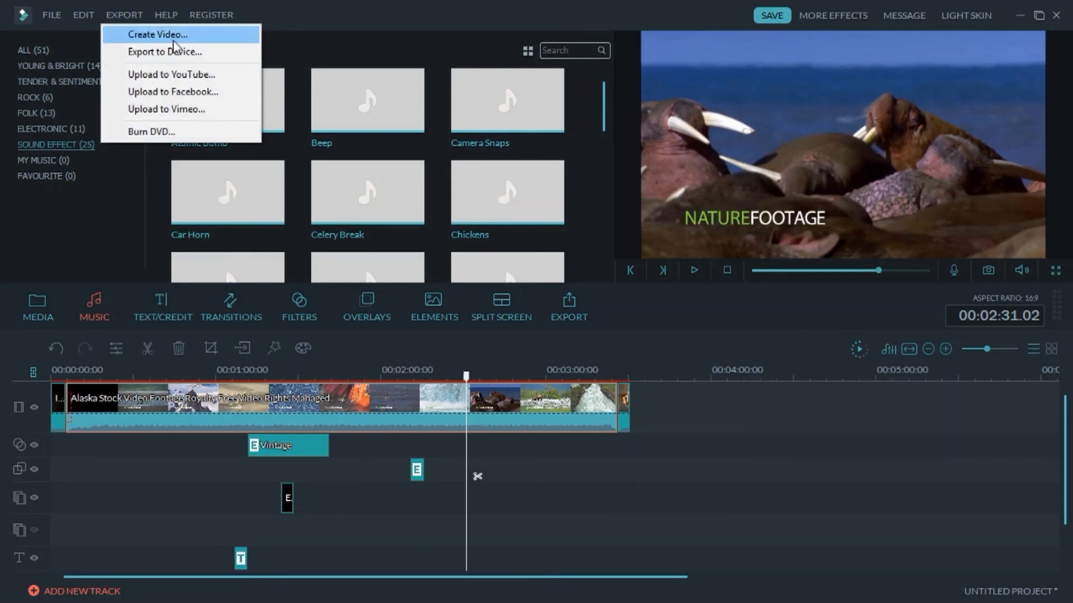
click(204, 35)
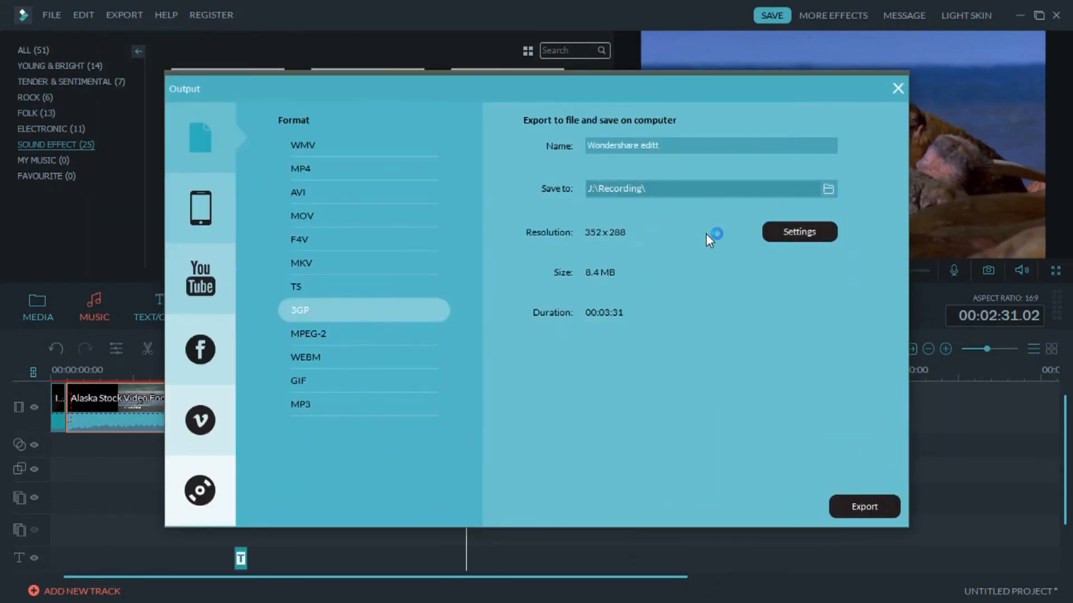
click(693, 145)
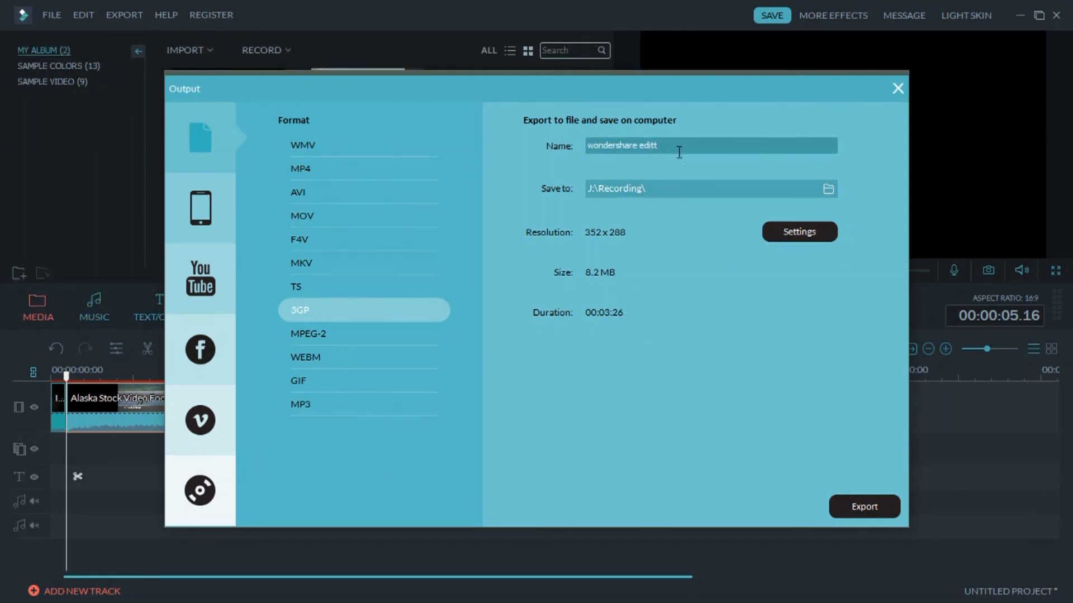
click(828, 190)
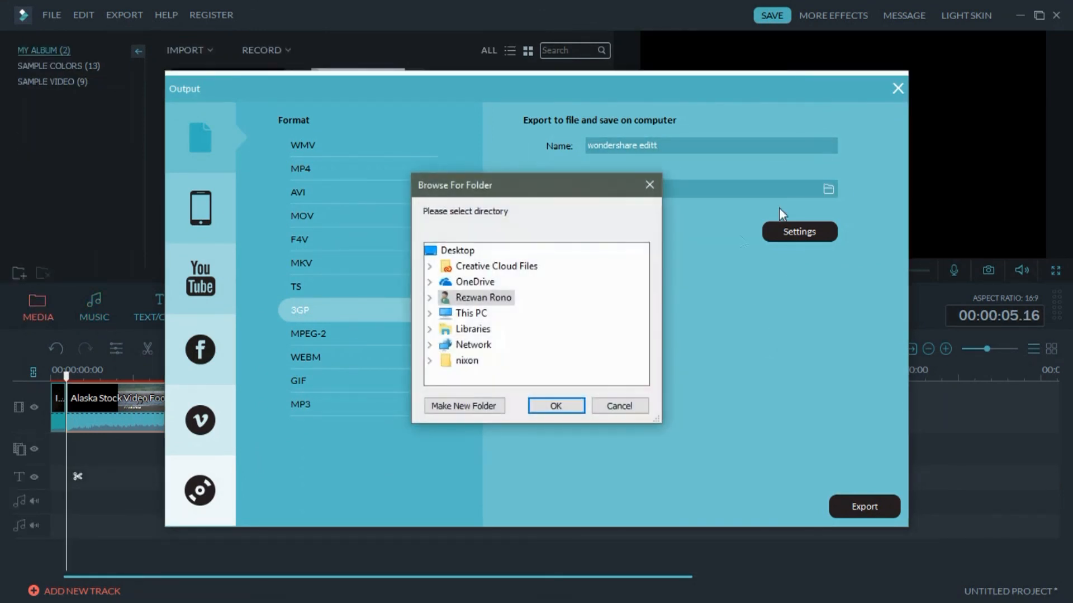
double_click(486, 364)
click(557, 406)
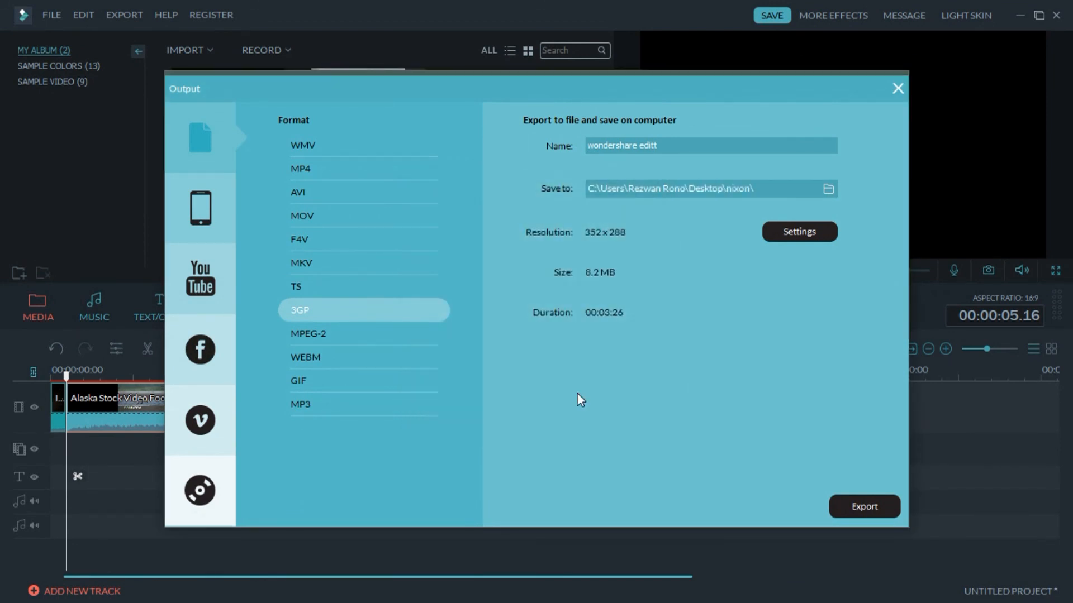
Set the output format to MP4 with Good quality and export the video
click(333, 169)
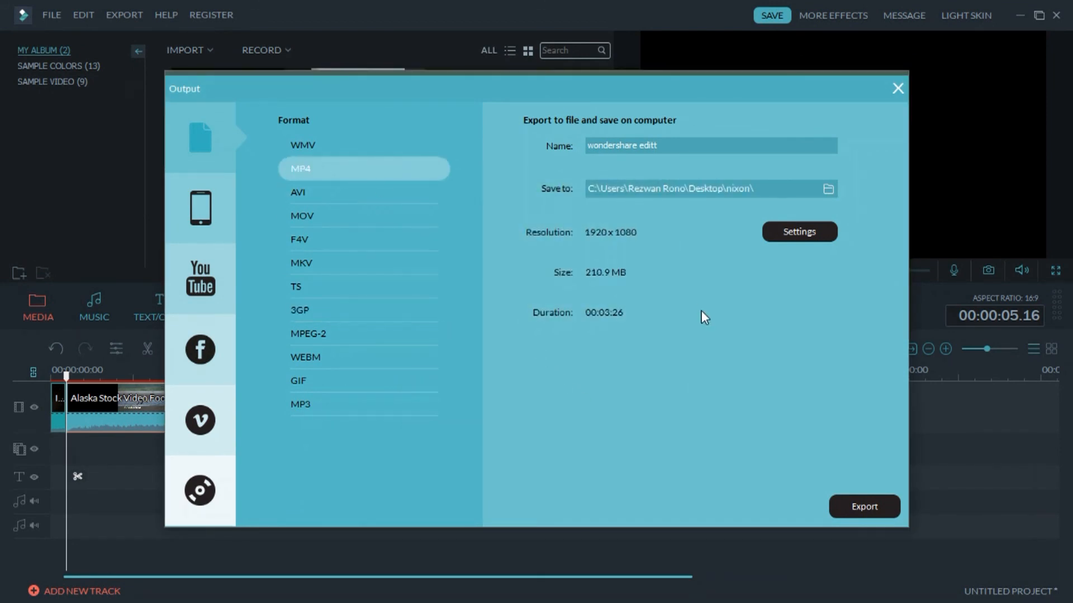
click(796, 231)
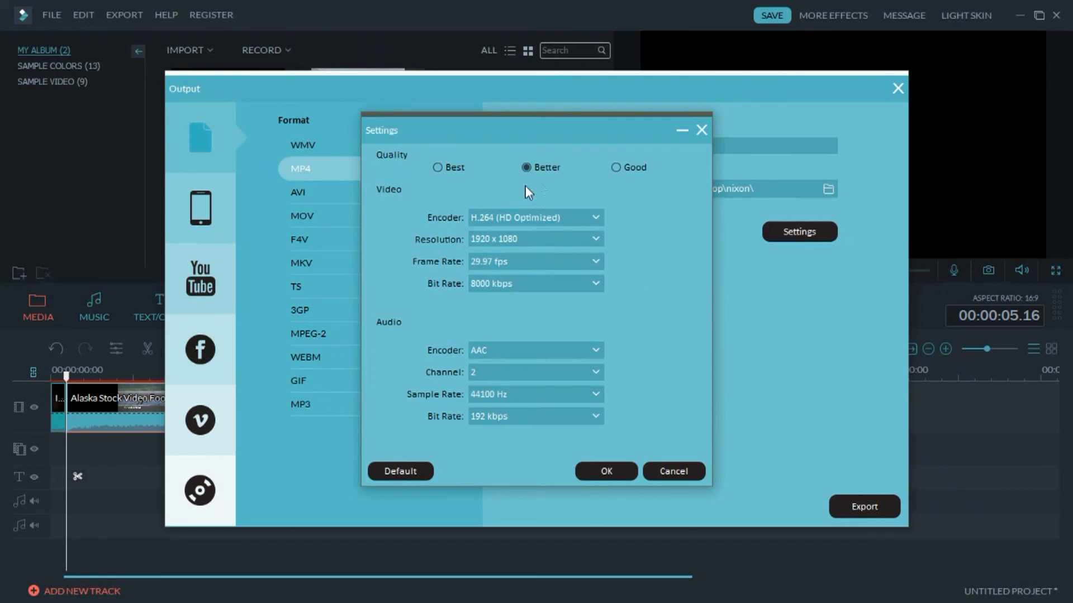
click(615, 167)
click(608, 472)
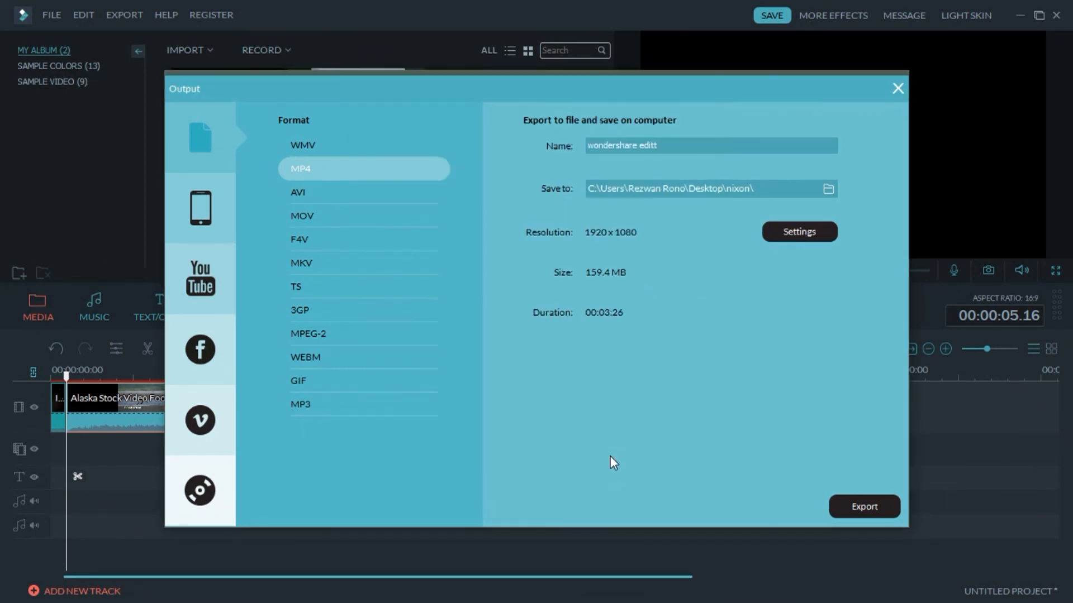
click(866, 509)
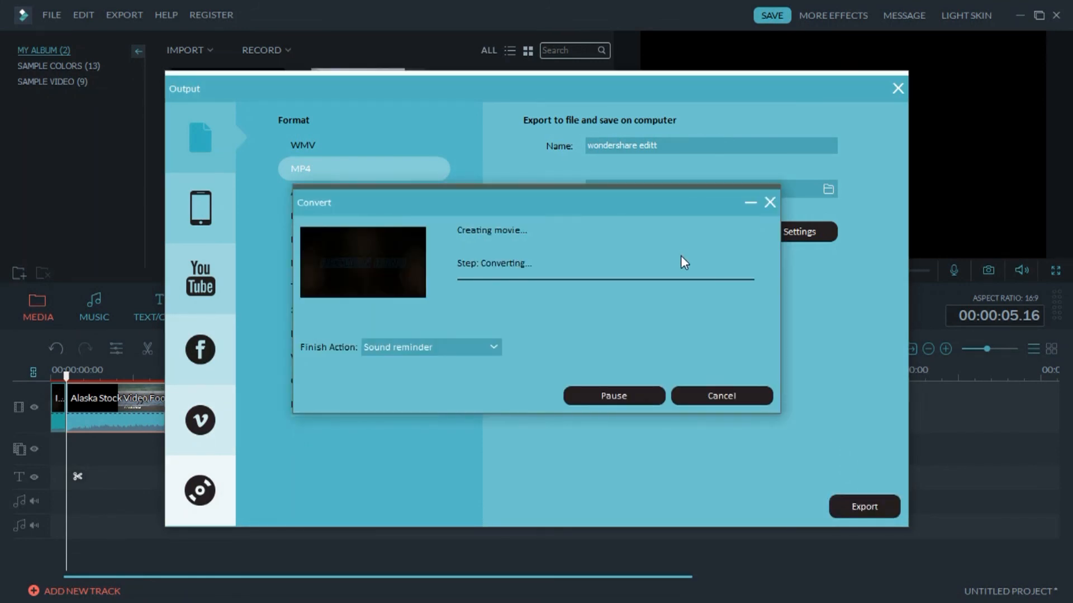